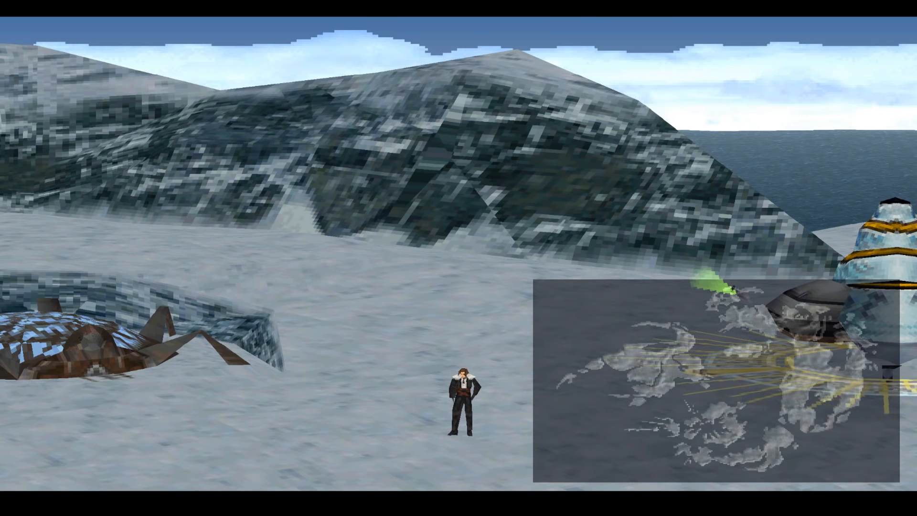
Browse the main menu commands, then close the menu and return to the map
key("v")
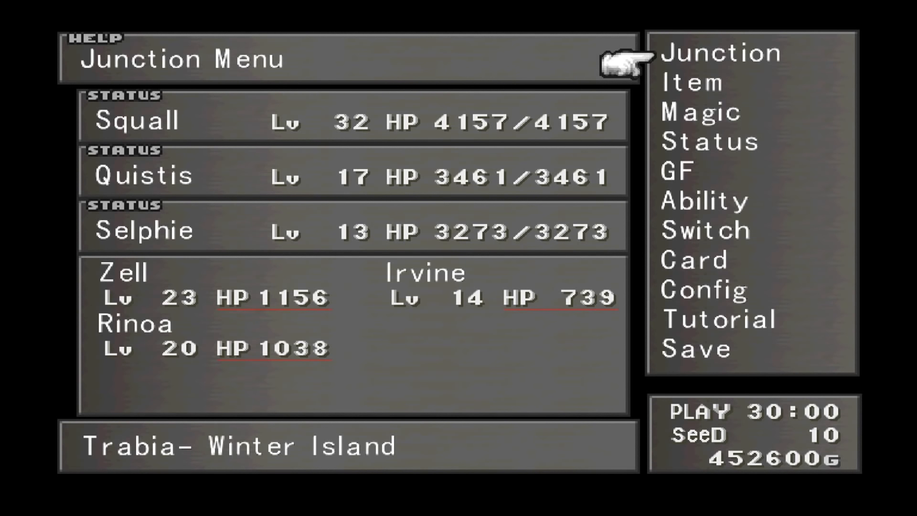
key("Down")
key("Down")
key("Down")
key("Down")
key("Down")
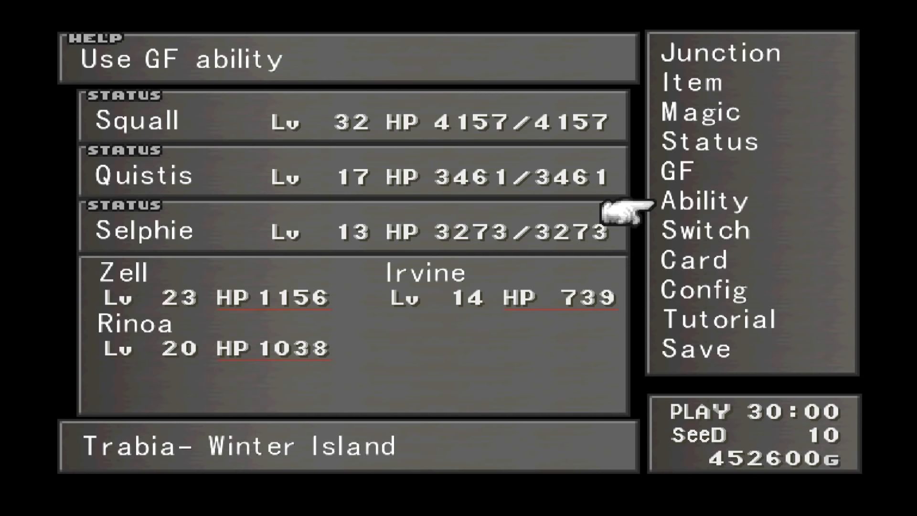
key("Down")
key("Down")
key("Down")
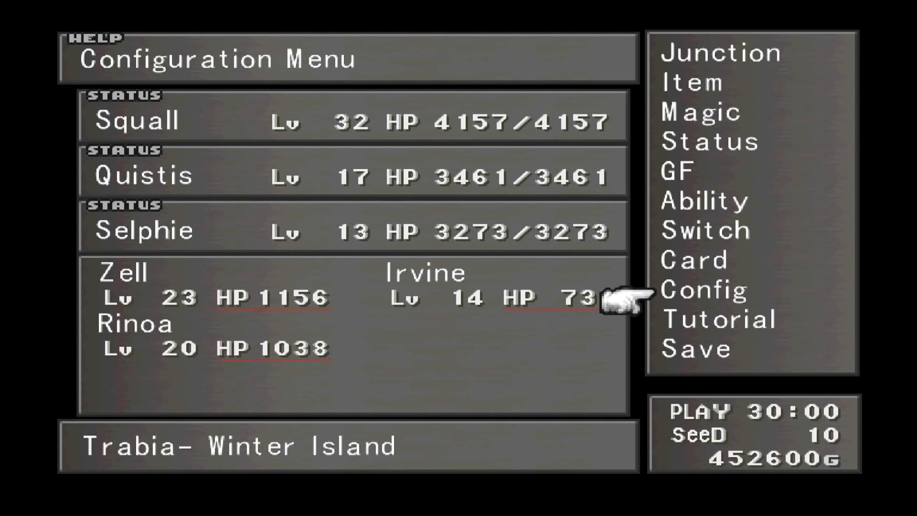
key("Up")
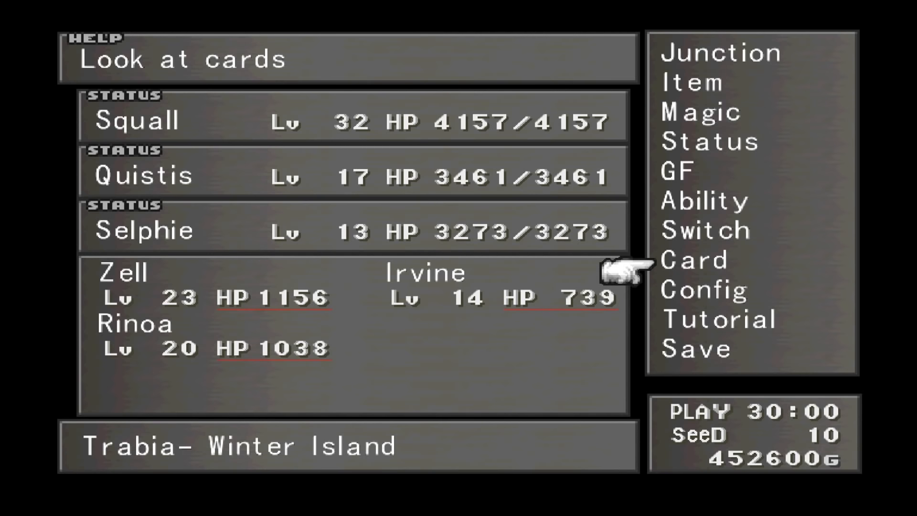
key("Escape")
Run Squall around the snowy world map
key("Up")
key("Right")
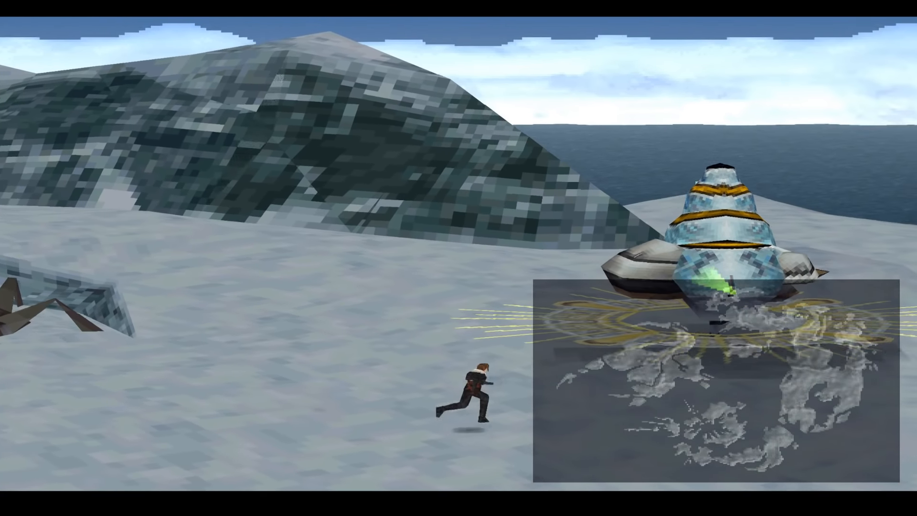
key("Up")
key("Left")
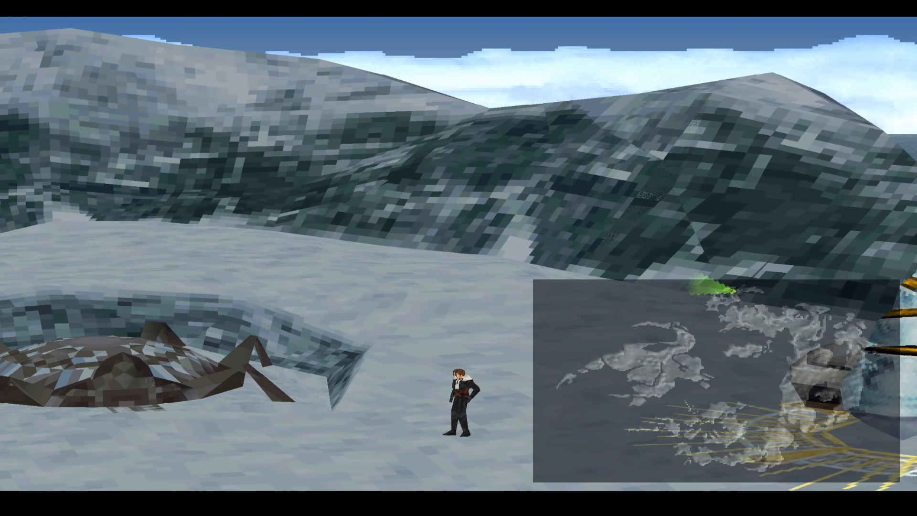
key("Down")
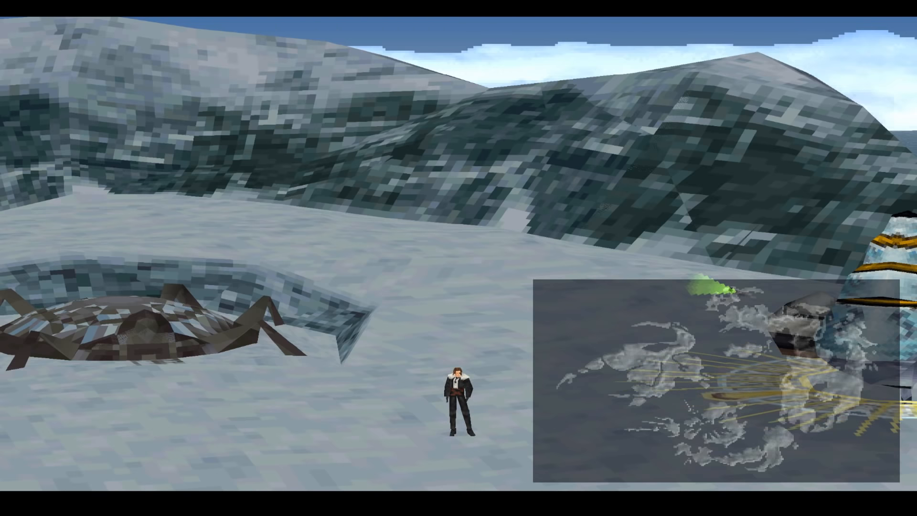
key("Up")
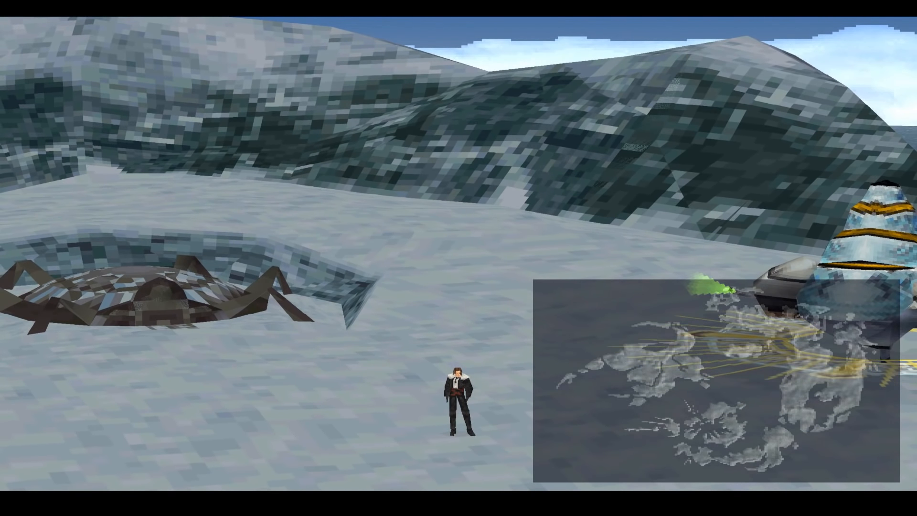
key("Up")
key("Up")
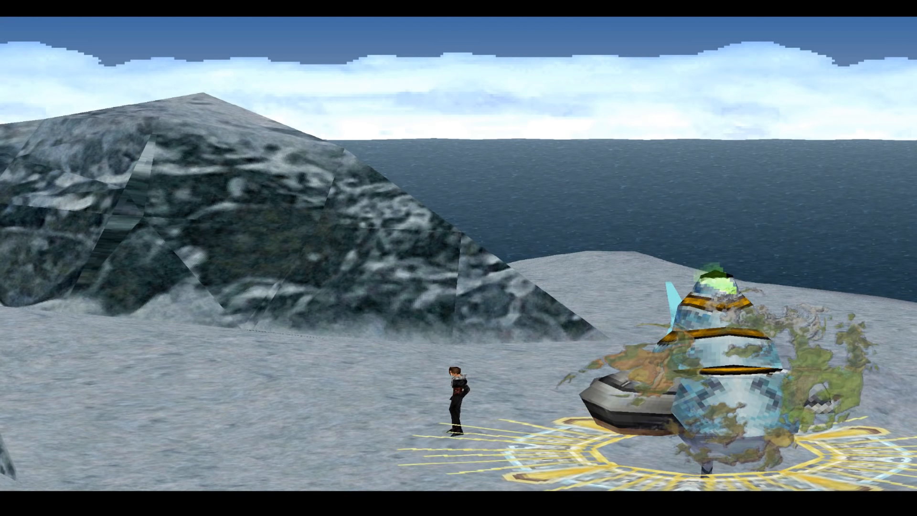
key("Left")
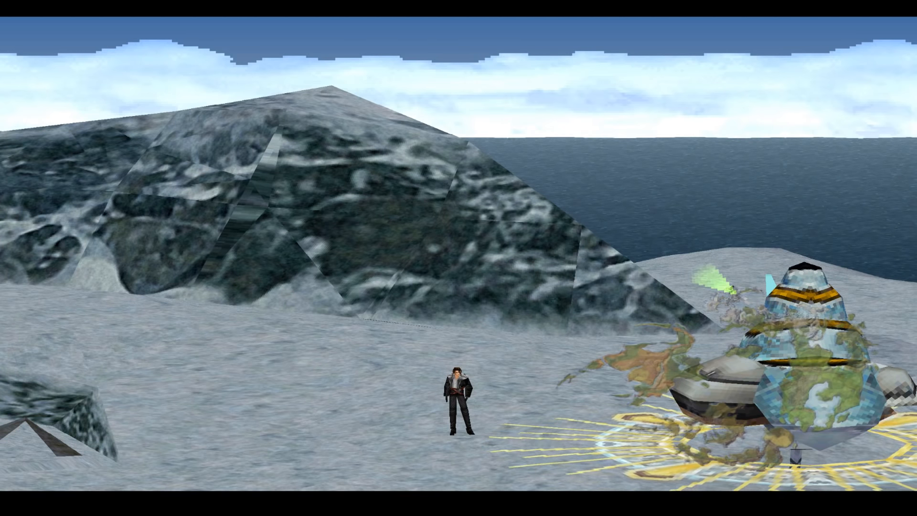
Check the GF ability screen, then load the Dollet Pub save in block 02
key("v")
key("Down")
key("Down")
key("Down")
key("Down")
key("Down")
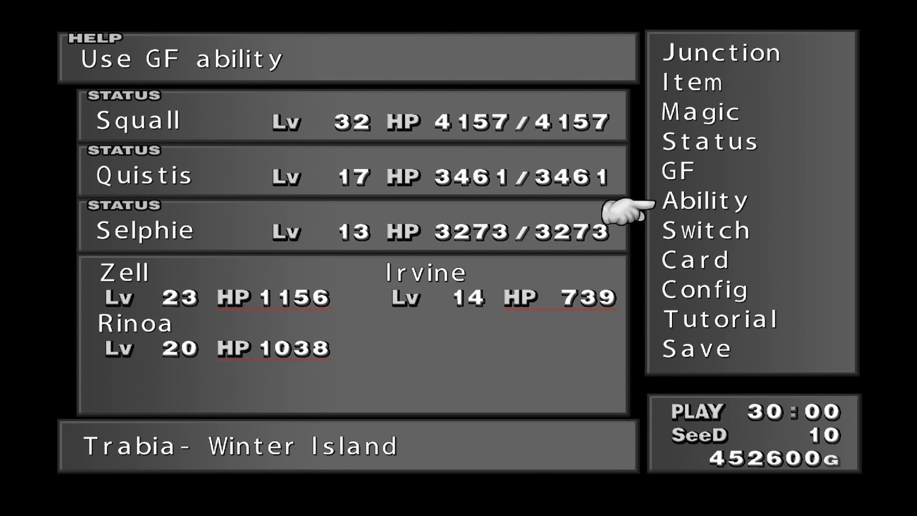
key("c")
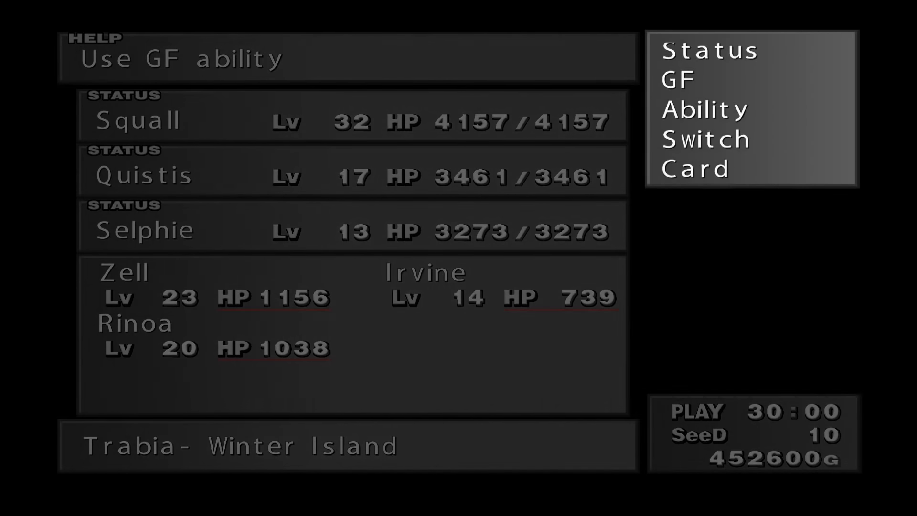
key("c")
key("c")
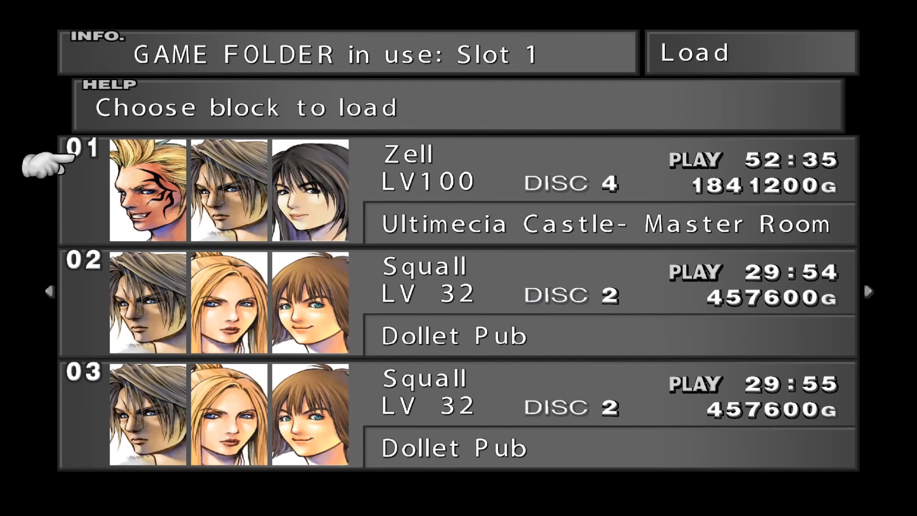
key("Down")
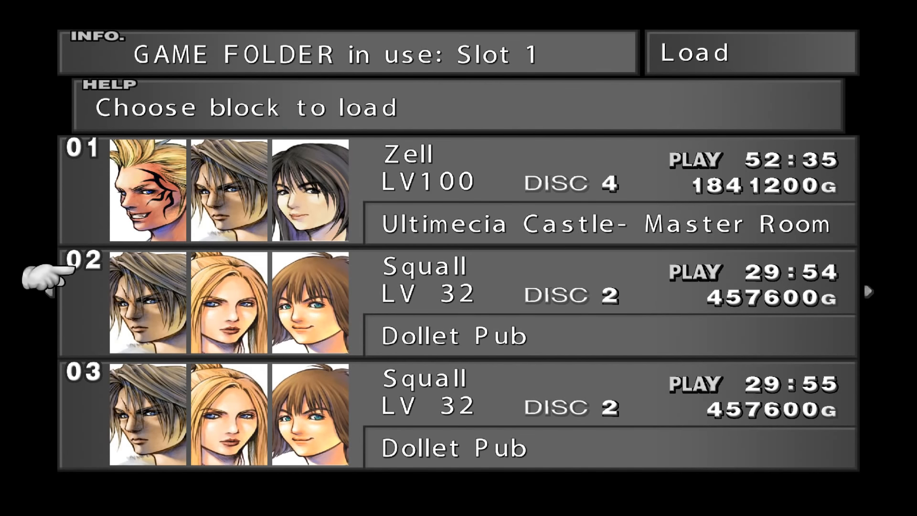
key("Return")
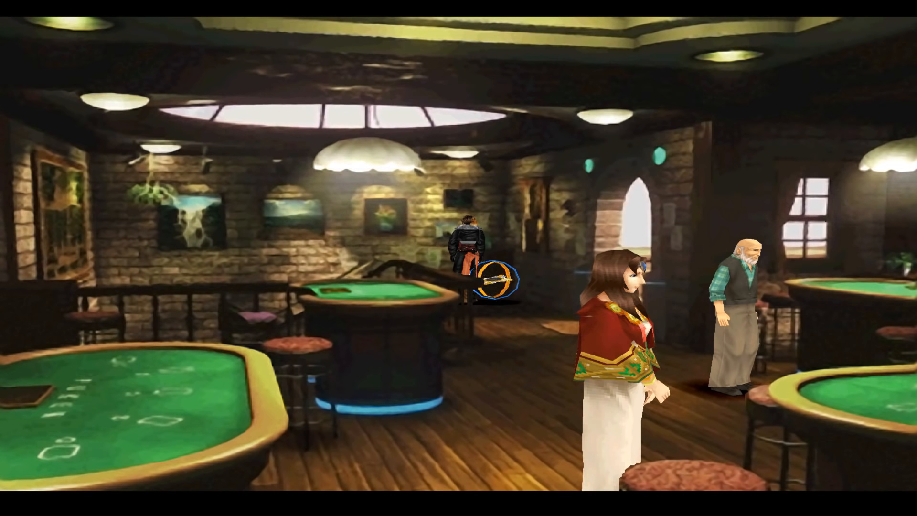
Walk Squall to the back of the pub and left across the casino floor
key("Down")
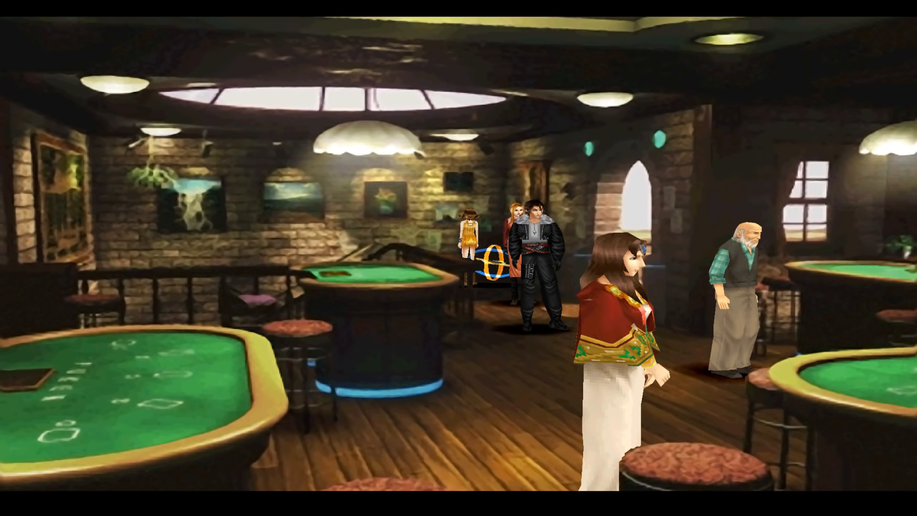
key("Down")
key("Down")
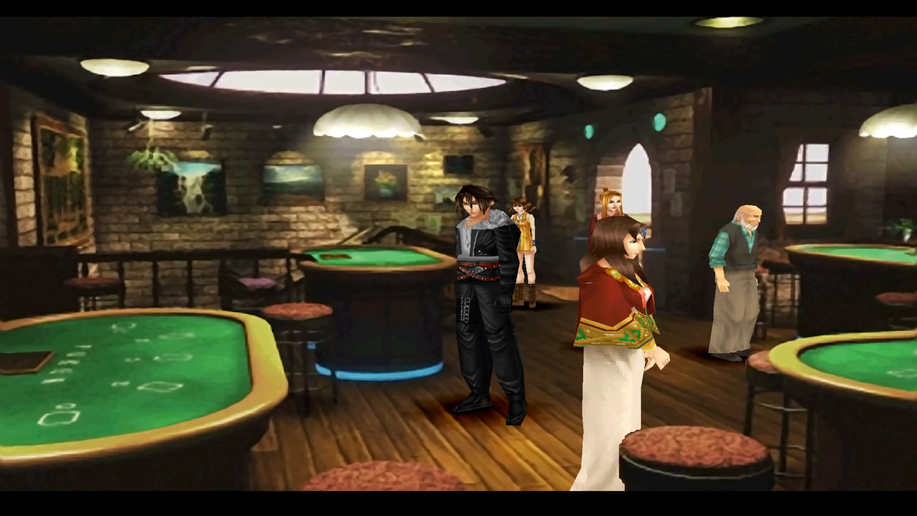
key("Up")
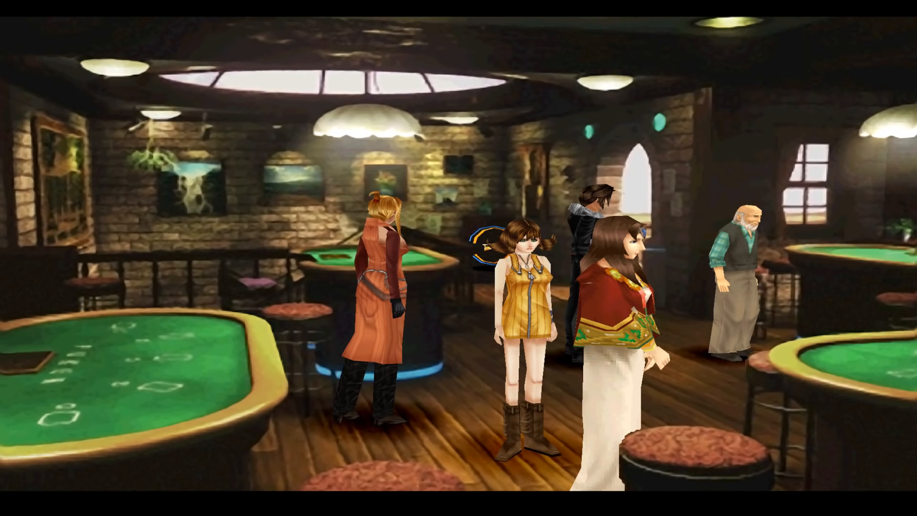
key("Down")
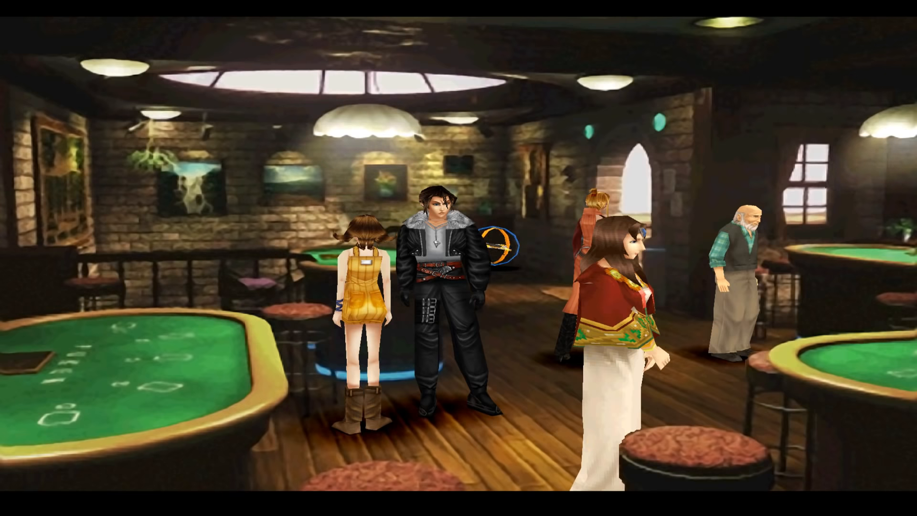
key("Down")
key("Left")
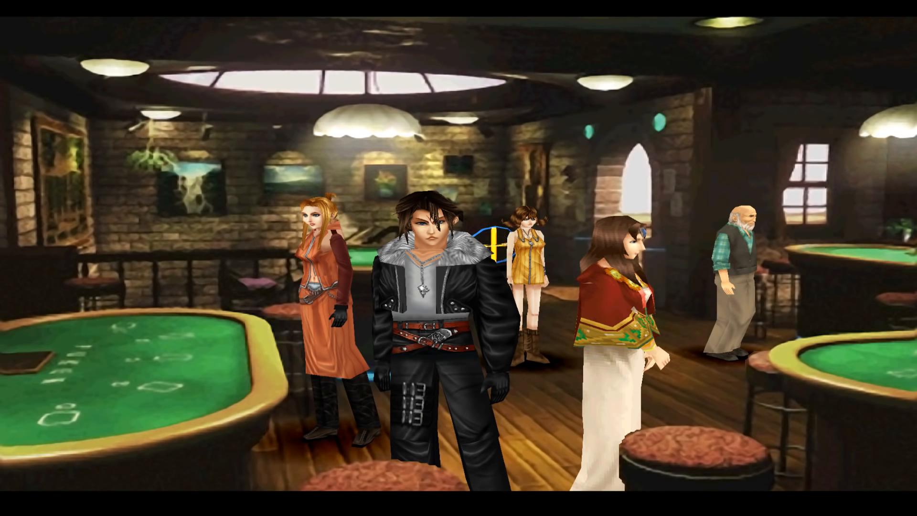
Run Squall past Quistis toward the spinning ring, stopping him facing the camera
key("Up")
key("Down")
key("Right")
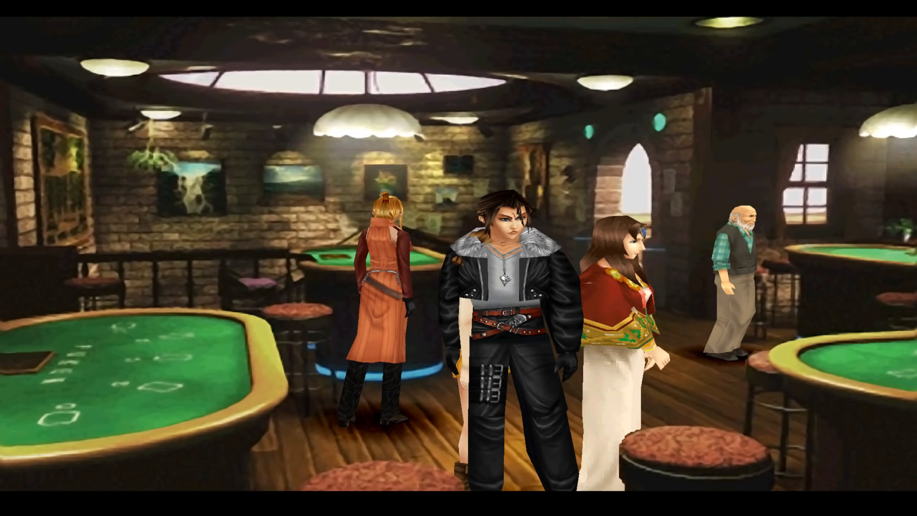
key("Left")
key("Up")
key("Right")
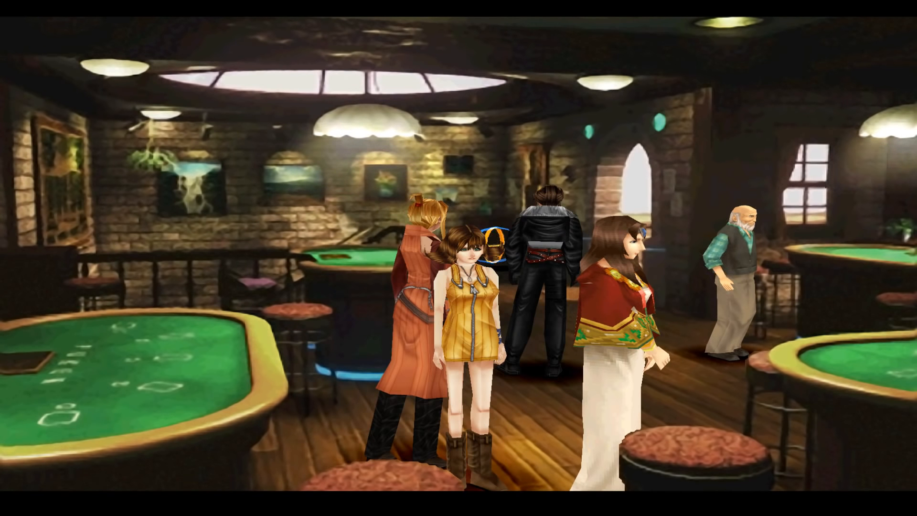
key("Down")
key("Left")
key("Right")
key("Down")
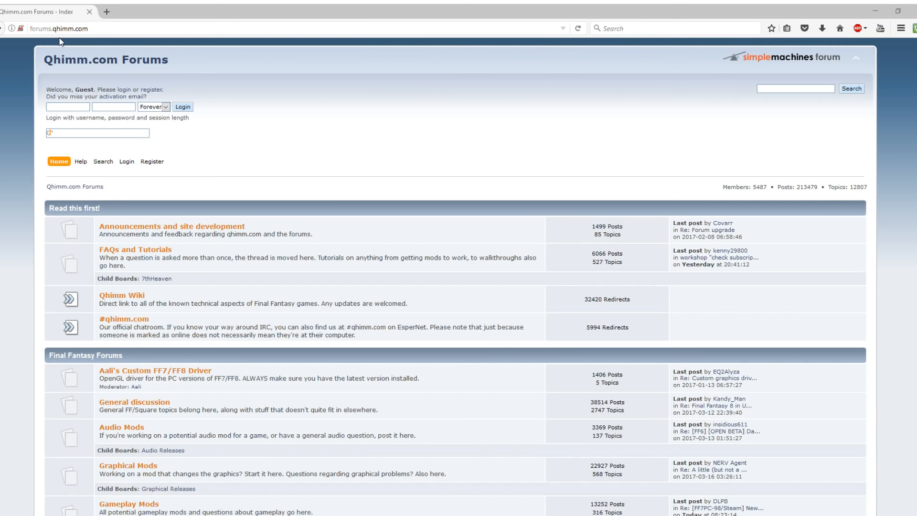
scroll(340, 145, "down", 5)
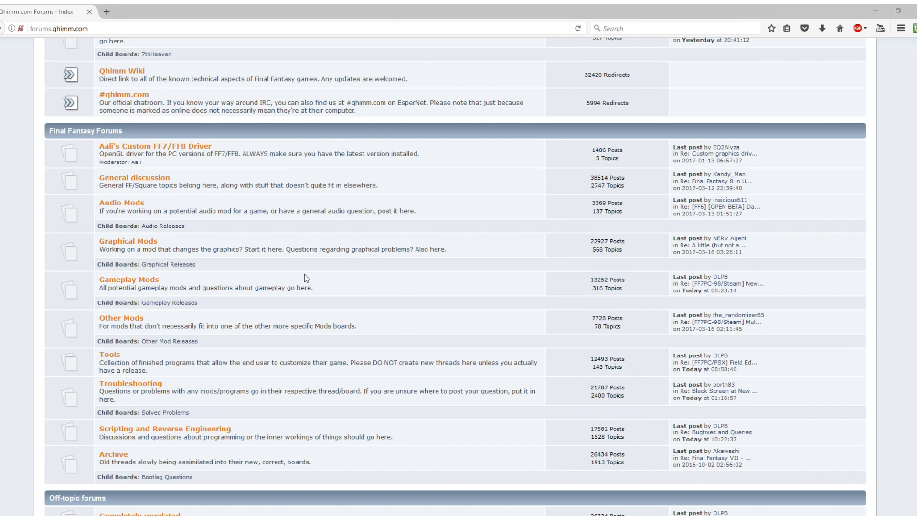
scroll(237, 121, "up", 5)
scroll(375, 427, "down", 9)
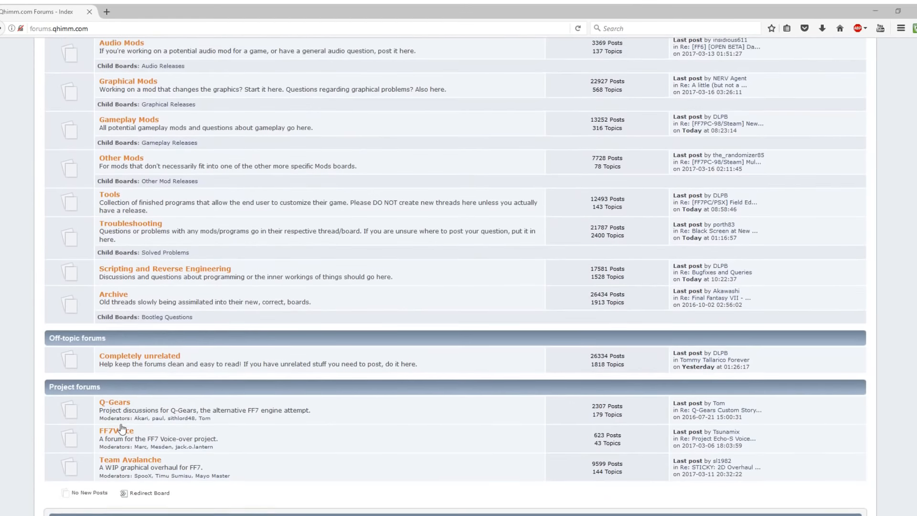
scroll(374, 428, "up", 5)
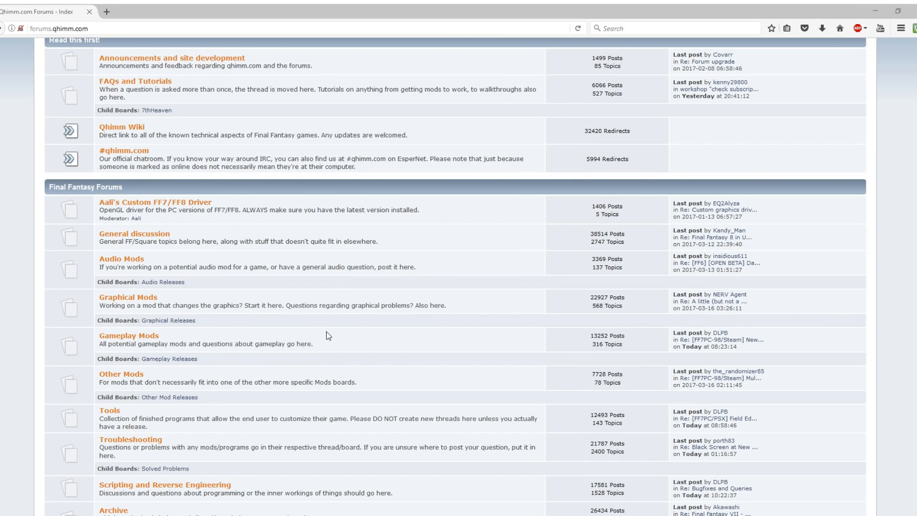
Open the Tonberry Master List topic from Graphical Mods and skim the post
left_click(142, 298)
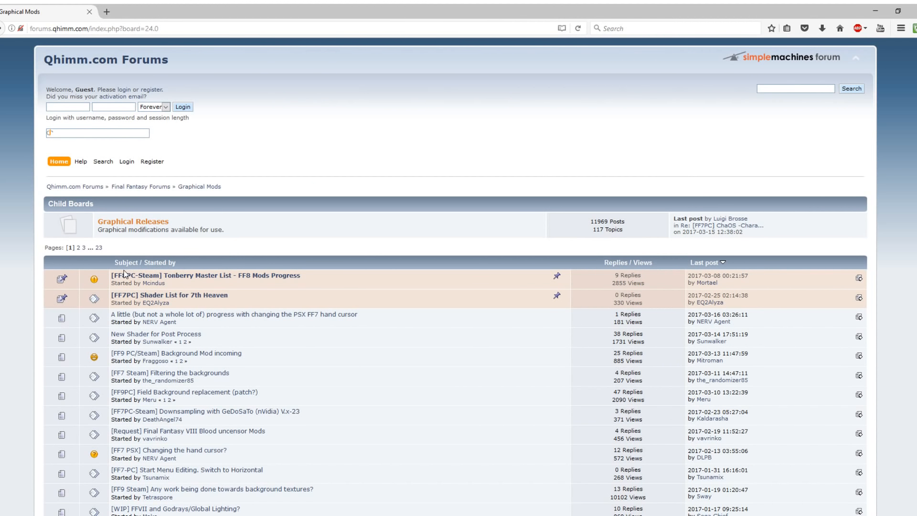
left_click(172, 281)
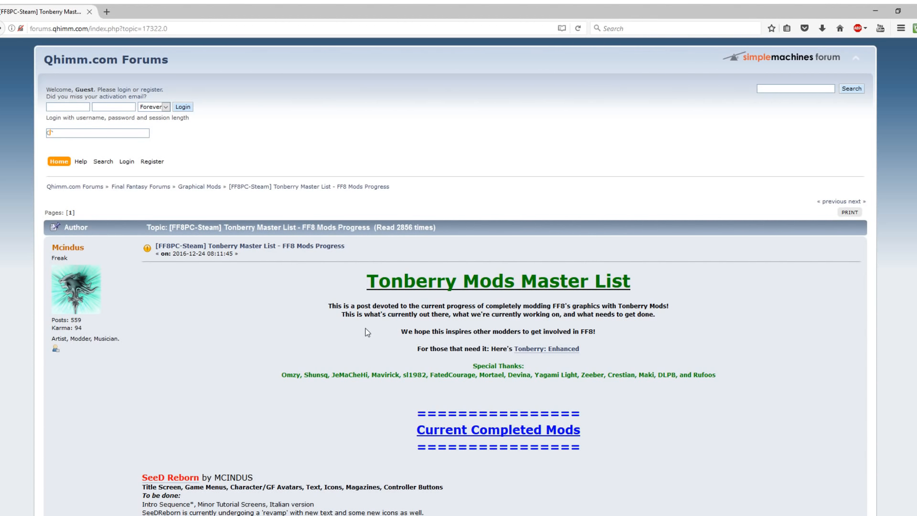
scroll(267, 329, "down", 6)
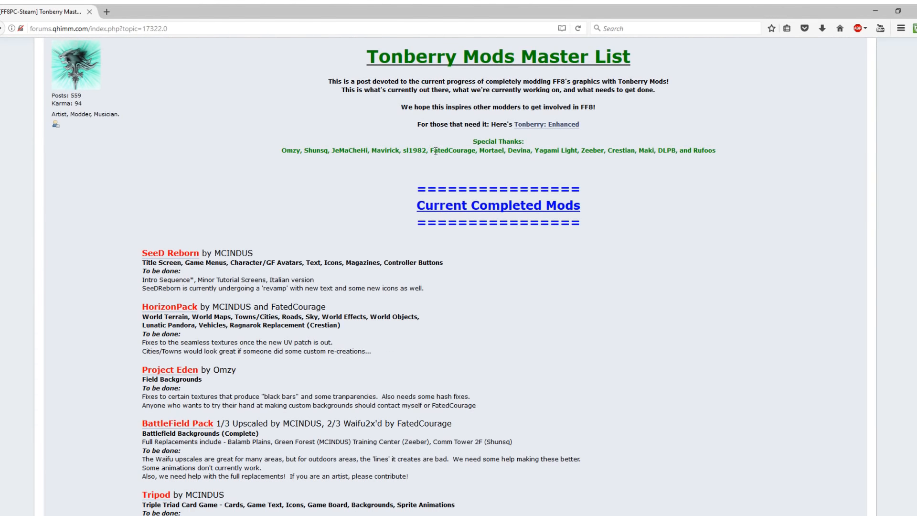
scroll(141, 234, "down", 3)
scroll(537, 337, "up", 4)
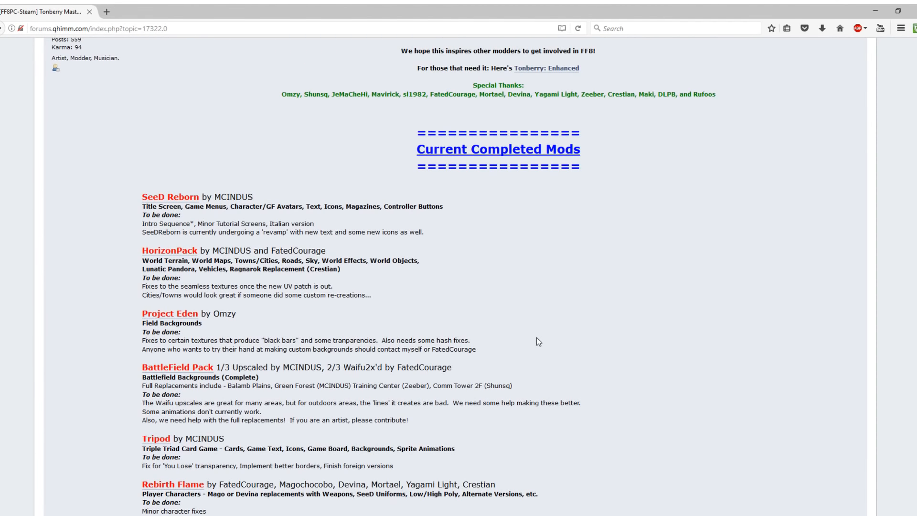
scroll(537, 337, "up", 3)
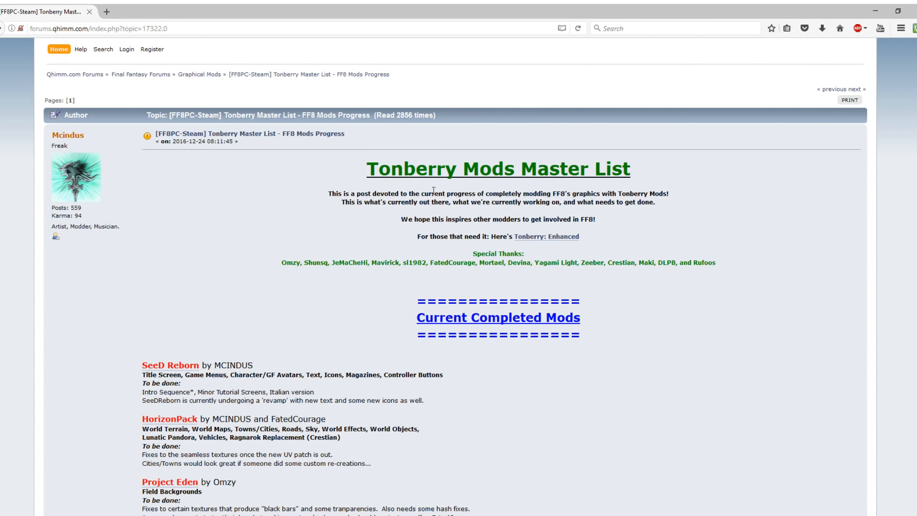
Open the Tonberry: Enhanced topic in a new tab and follow its Download v2.04 link
left_click(562, 240)
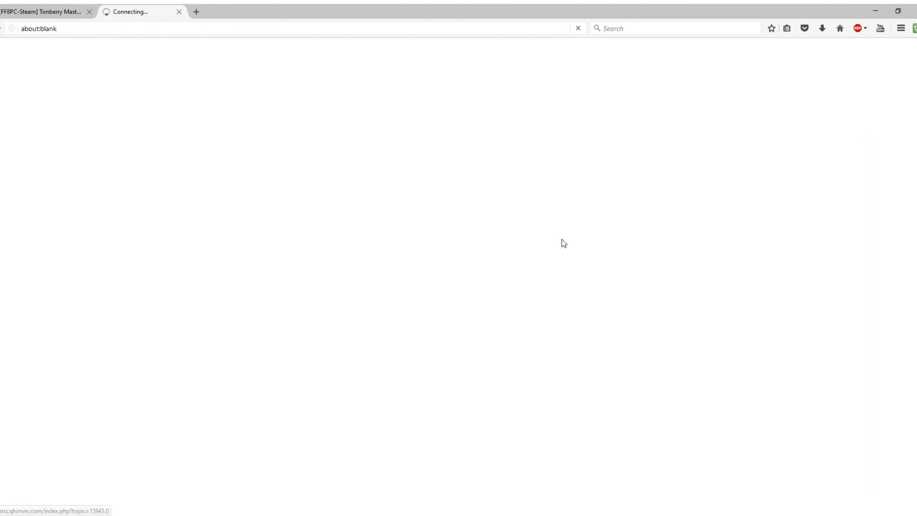
scroll(560, 238, "down", 6)
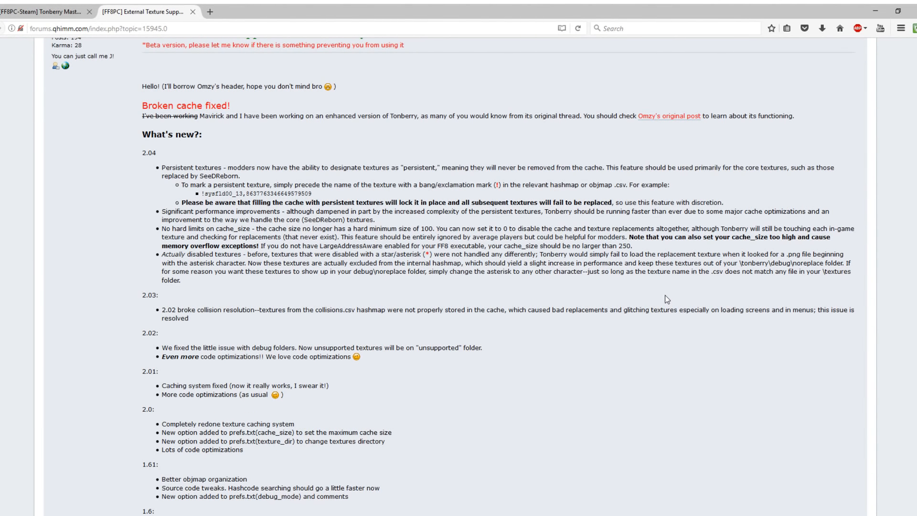
scroll(667, 299, "up", 5)
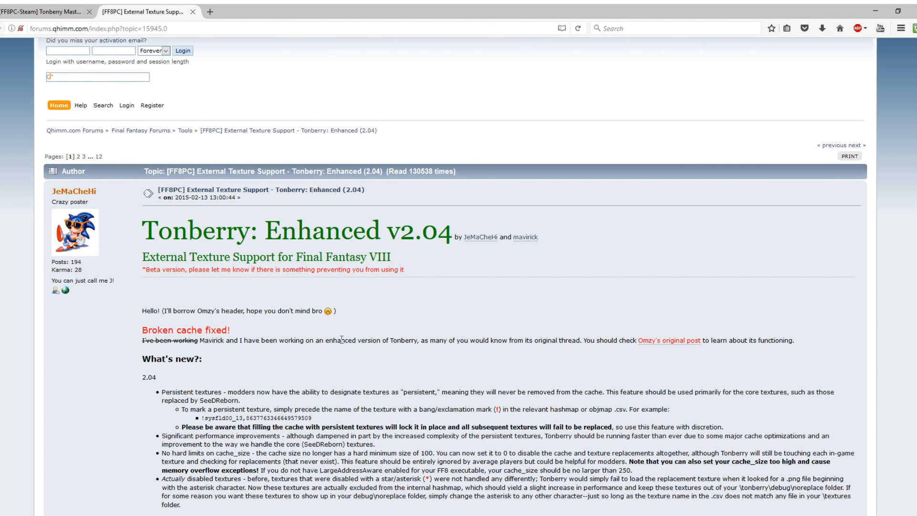
scroll(497, 332, "down", 6)
scroll(497, 331, "up", 4)
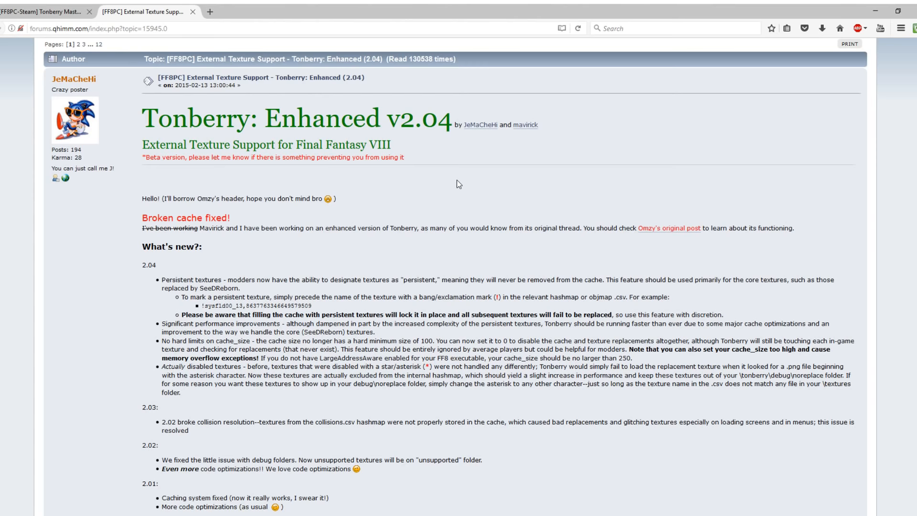
scroll(457, 180, "down", 10)
scroll(183, 302, "up", 4)
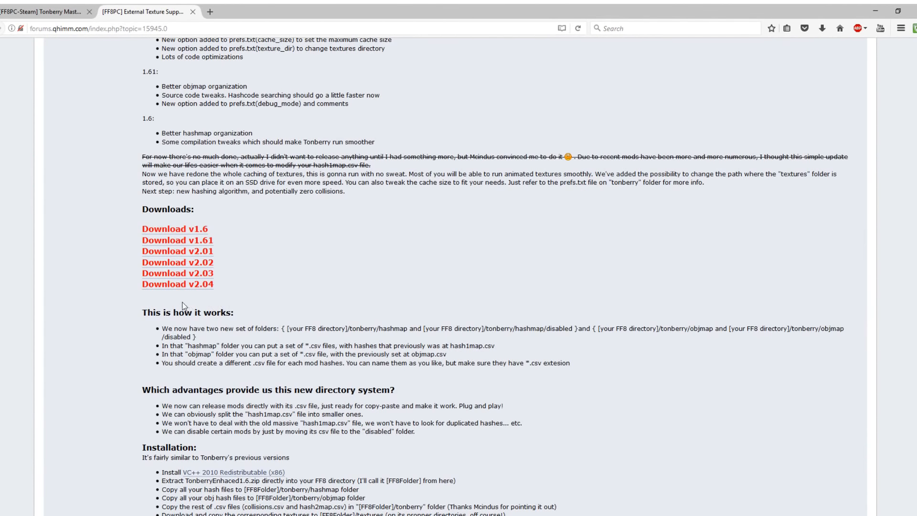
left_click(194, 285)
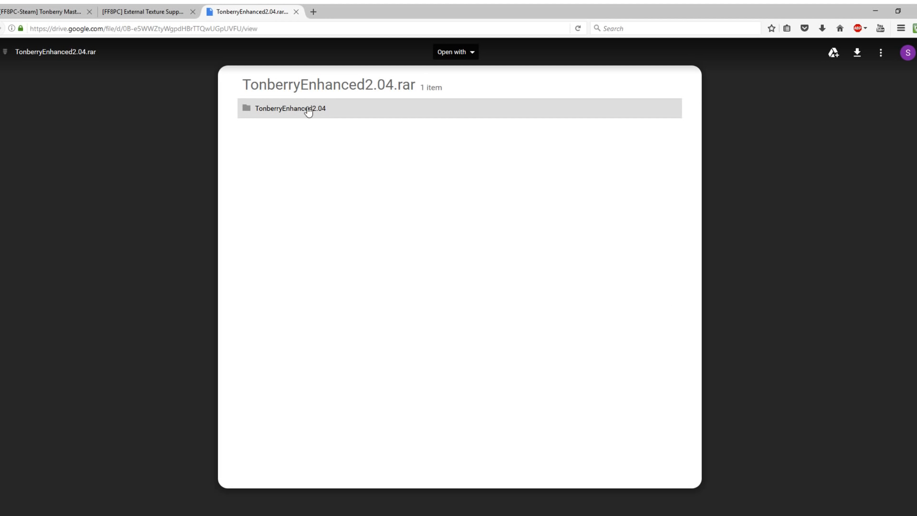
Preview the TonberryEnhanced2.04 folder, download TonberryEnhanced2.04.rar, and close the Drive tab
left_click(291, 113)
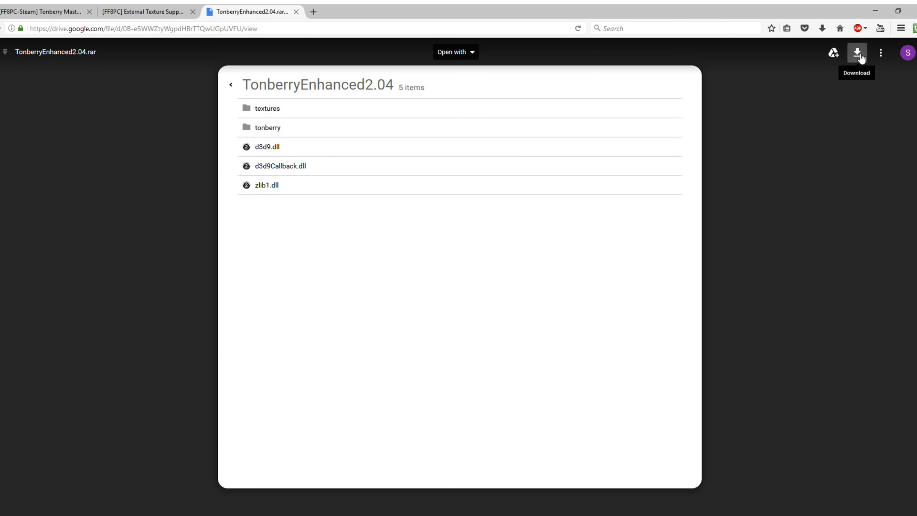
left_click(858, 54)
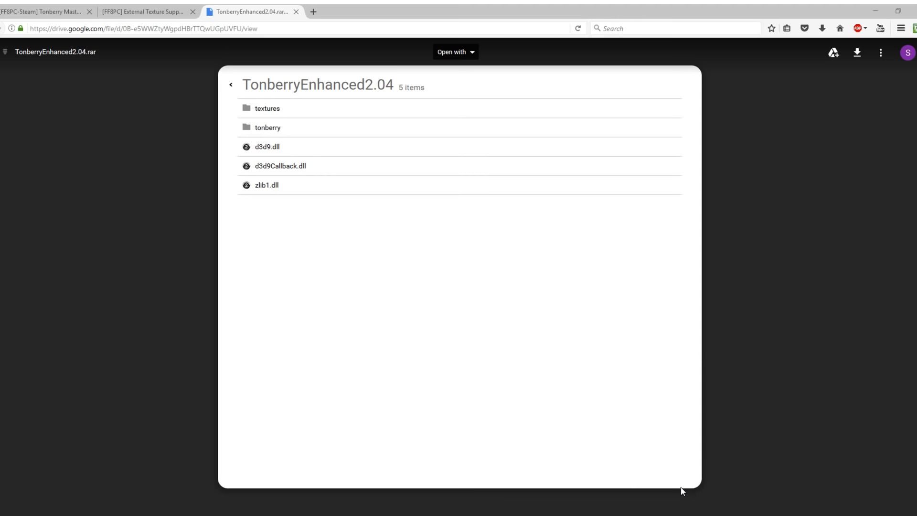
left_click(296, 12)
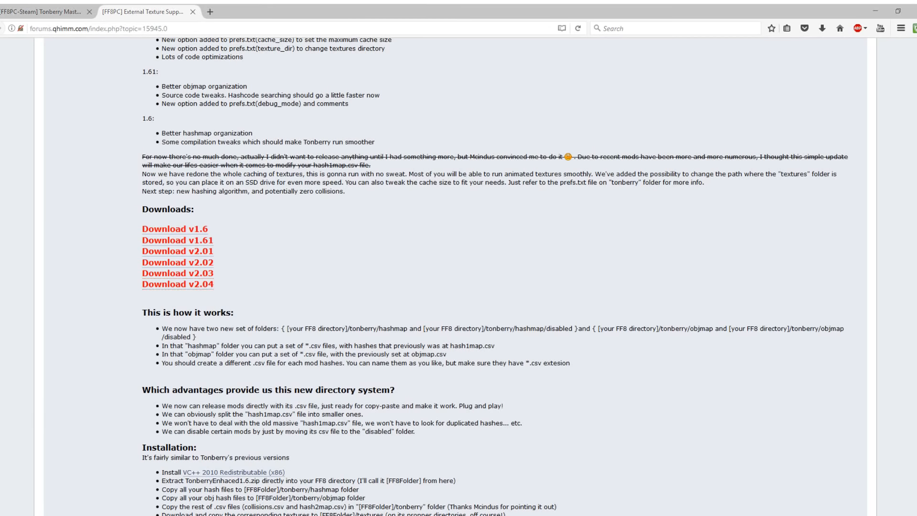
scroll(257, 127, "up", 1)
scroll(257, 127, "up", 5)
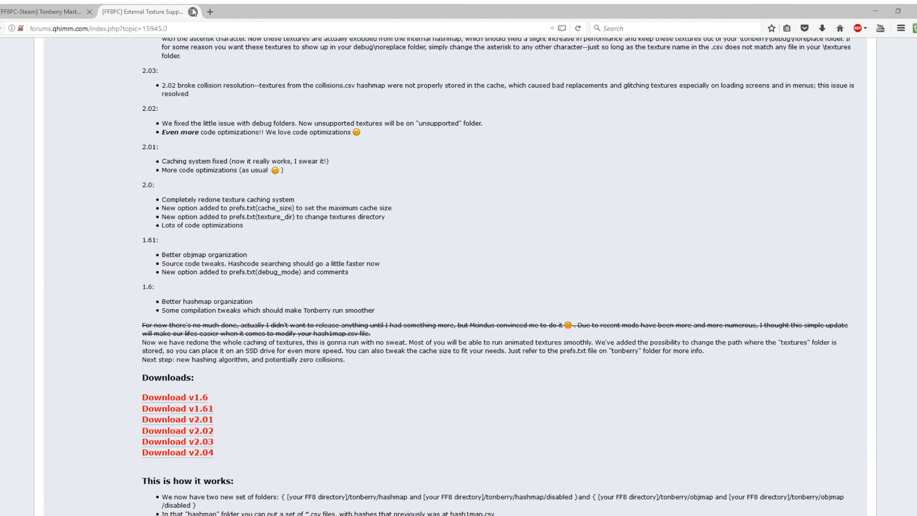
Close the Tonberry: Enhanced tab and scroll through the Tonberry Mods Master List
left_click(193, 12)
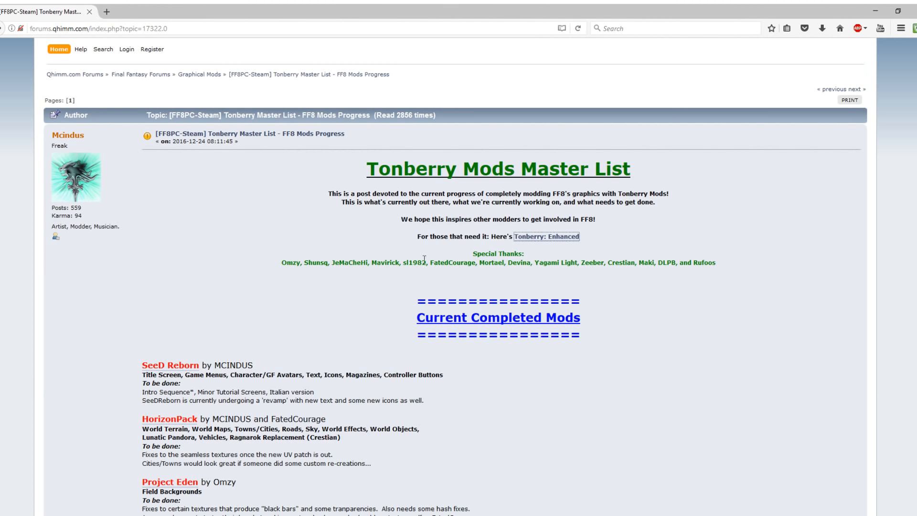
scroll(523, 195, "down", 2)
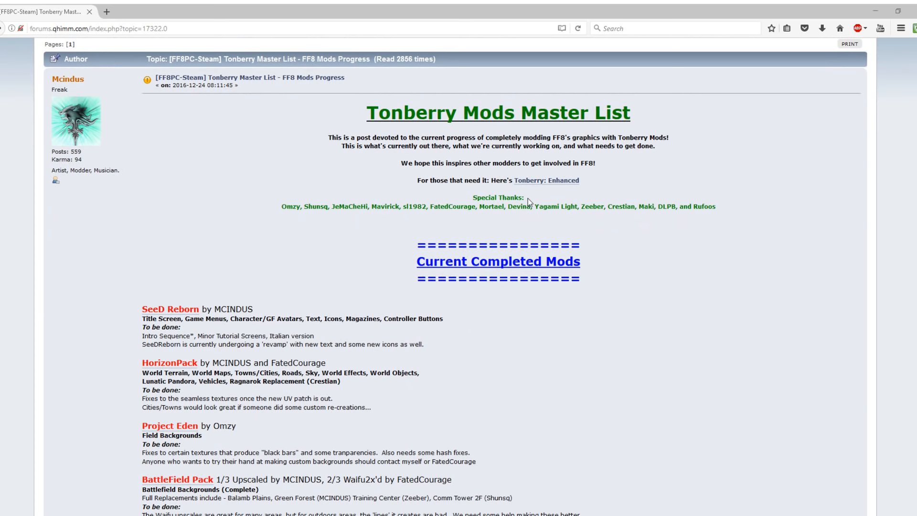
scroll(528, 199, "down", 10)
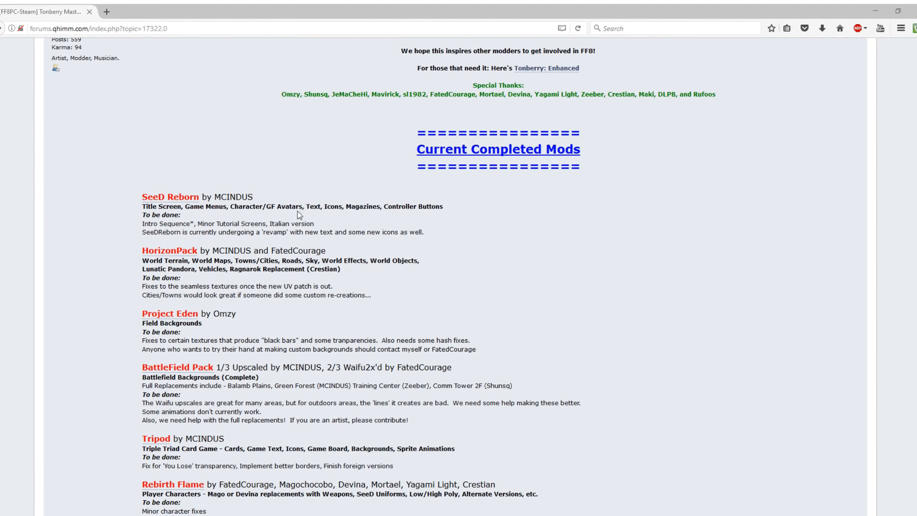
scroll(273, 255, "up", 4)
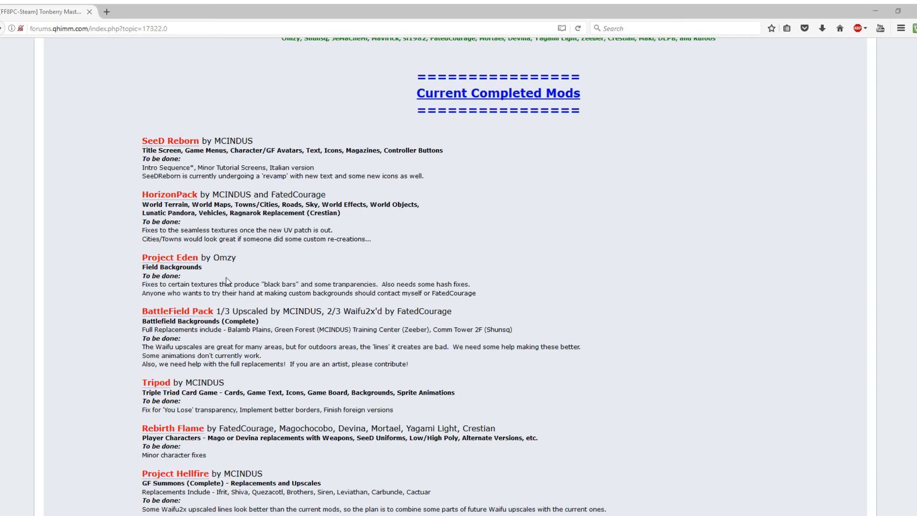
scroll(225, 277, "down", 5)
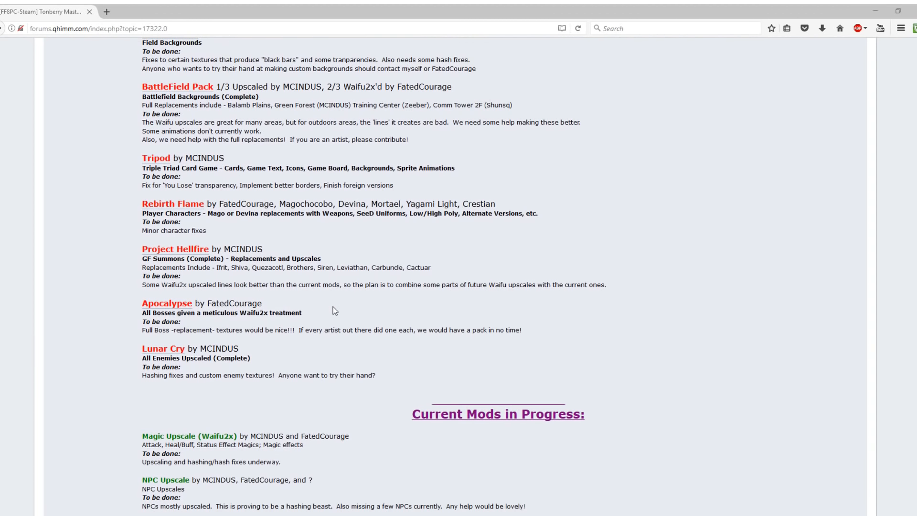
scroll(234, 346, "up", 3)
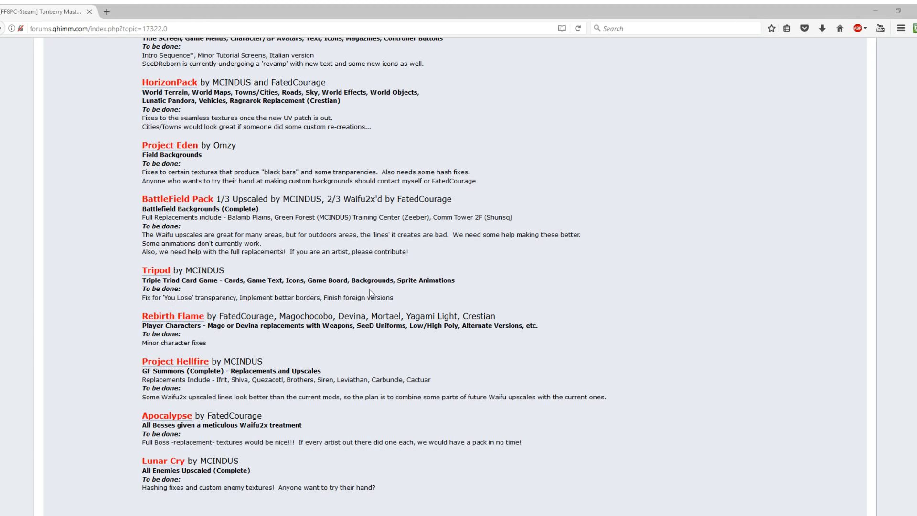
scroll(369, 289, "up", 1)
scroll(371, 289, "up", 1)
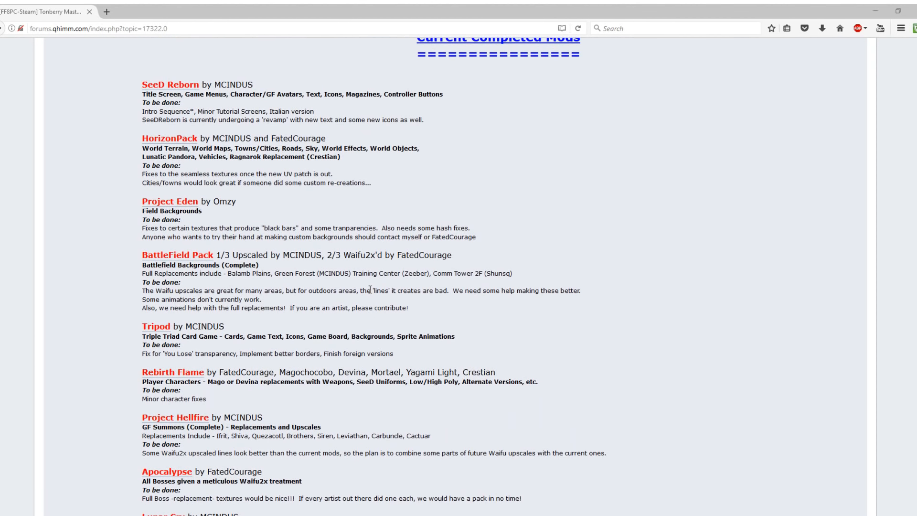
scroll(370, 289, "up", 2)
scroll(370, 290, "down", 2)
scroll(370, 289, "down", 3)
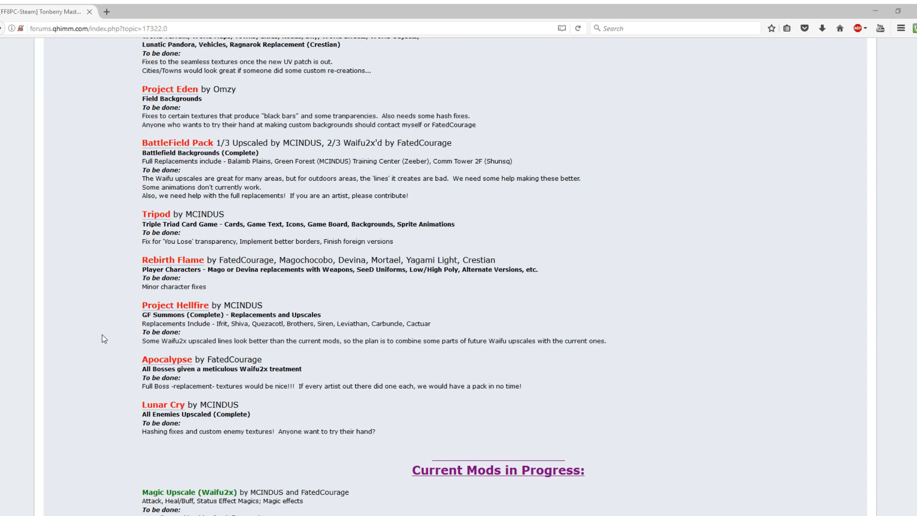
Review more of the master list, then go back to the forum index
scroll(104, 338, "up", 2)
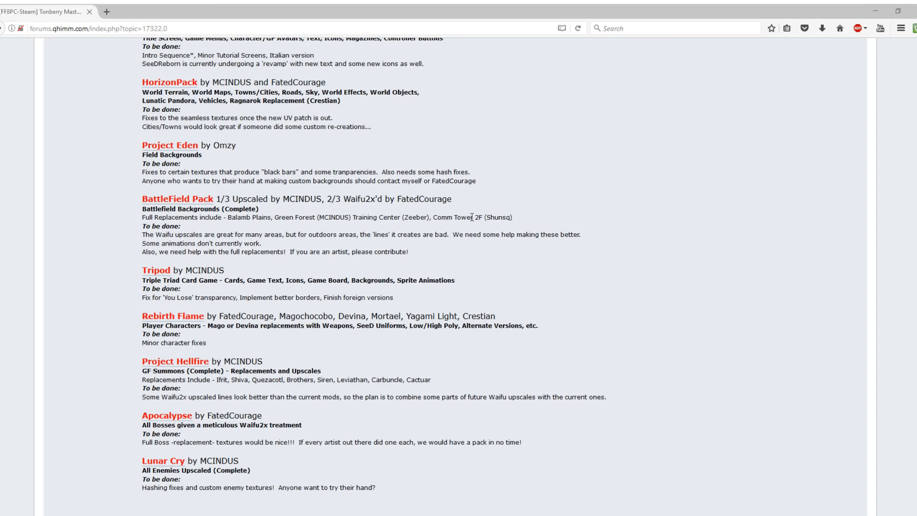
scroll(369, 226, "up", 4)
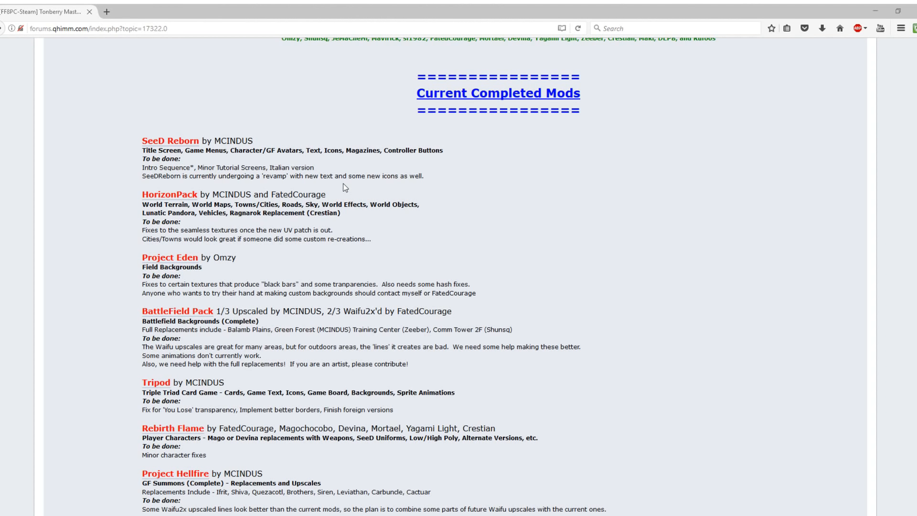
scroll(345, 187, "down", 10)
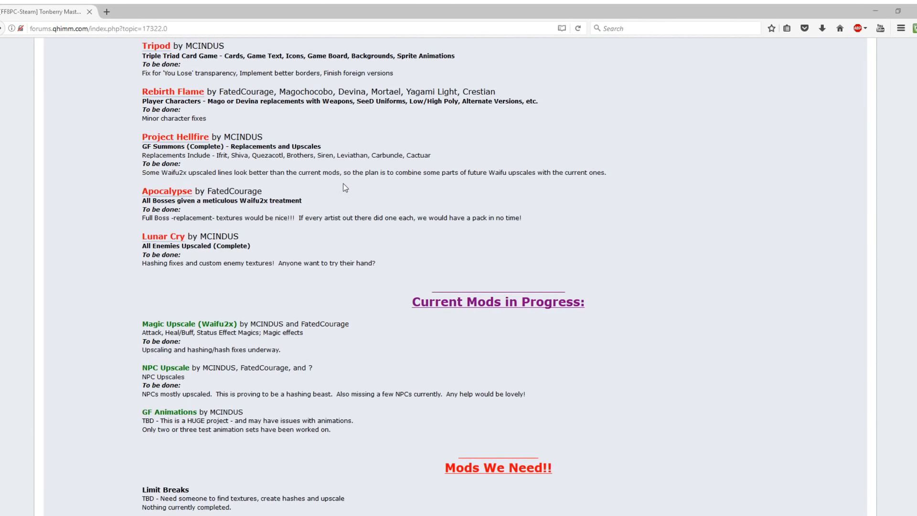
scroll(345, 187, "up", 5)
scroll(223, 270, "up", 5)
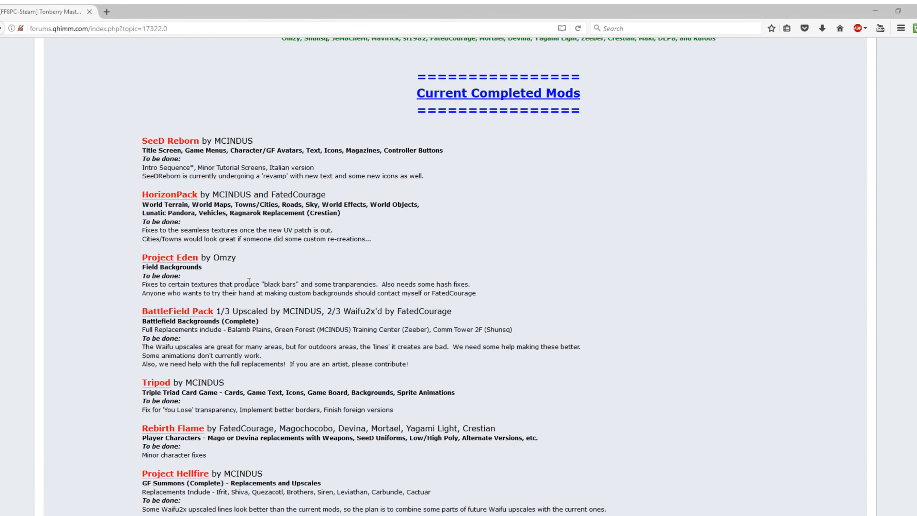
scroll(374, 336, "down", 5)
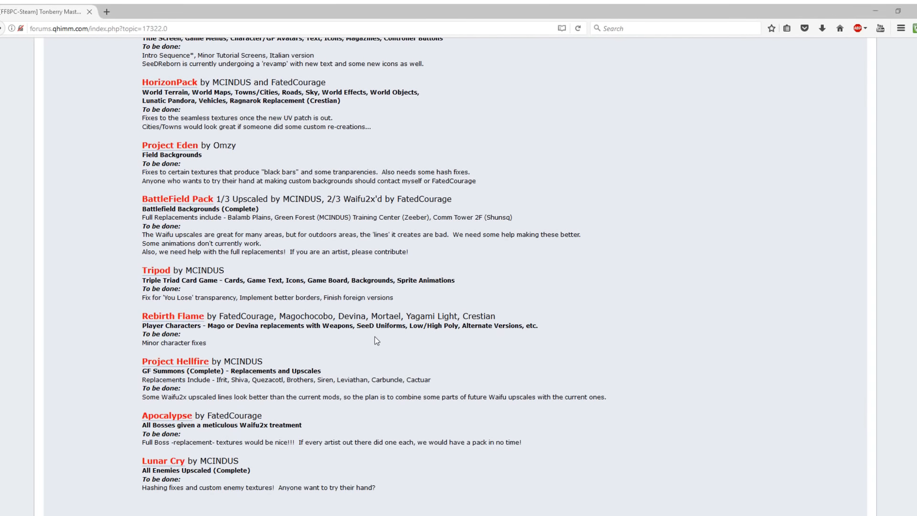
scroll(375, 336, "up", 3)
scroll(375, 337, "down", 3)
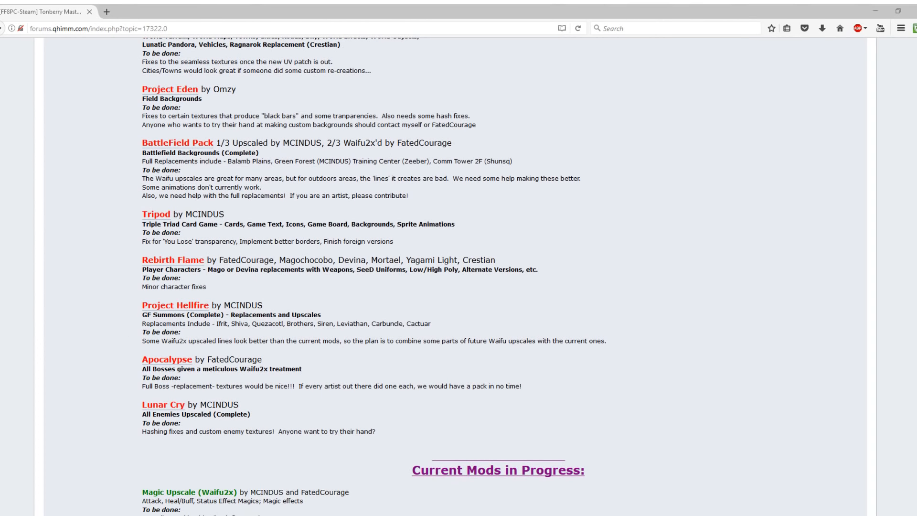
key("alt+Left")
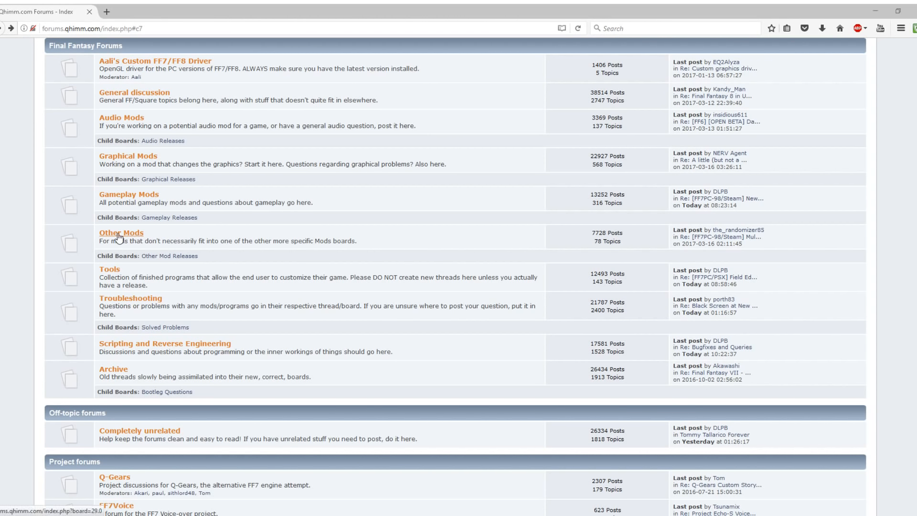
Open the FF8 Controller Buttons for PSX and Xbox360 topic under Other Mod Releases
left_click(173, 258)
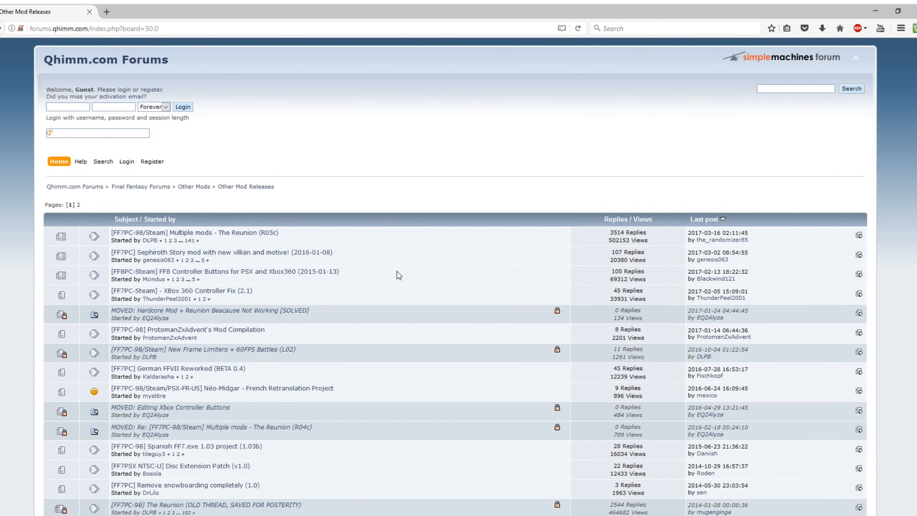
left_click(230, 277)
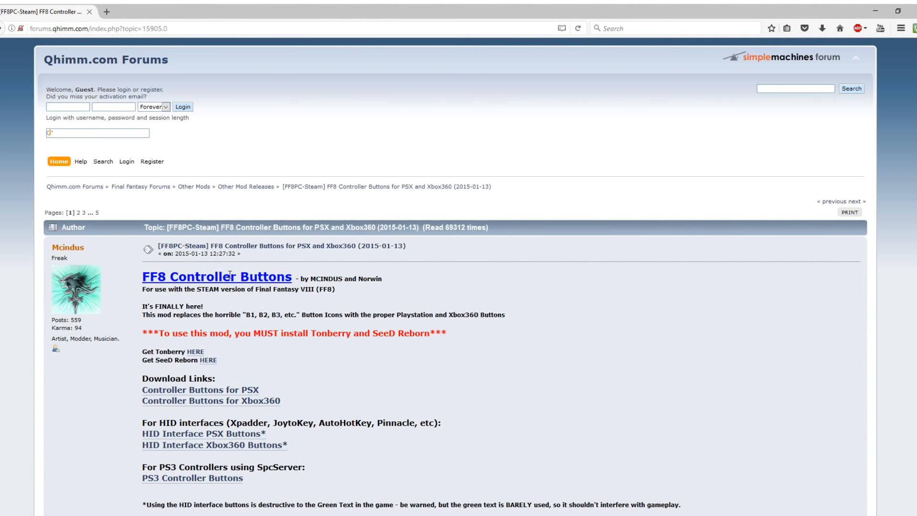
scroll(239, 277, "down", 9)
scroll(252, 283, "up", 4)
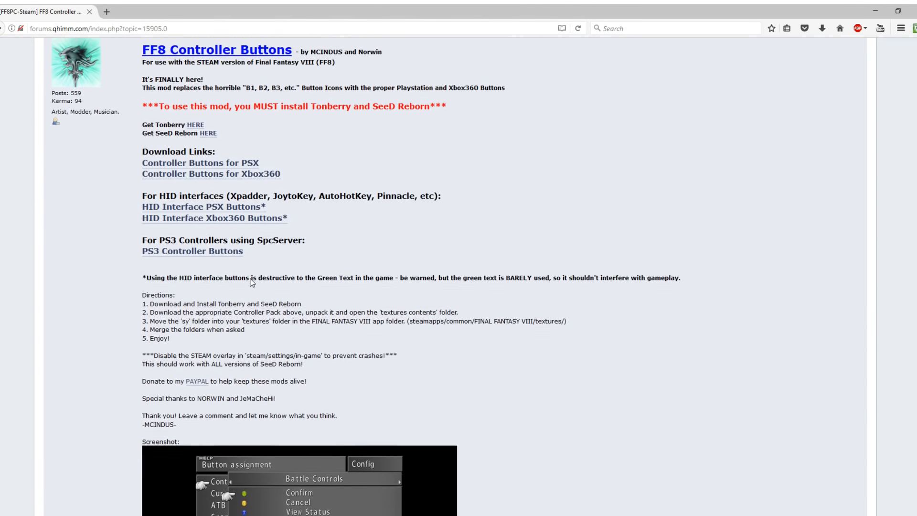
scroll(251, 282, "up", 3)
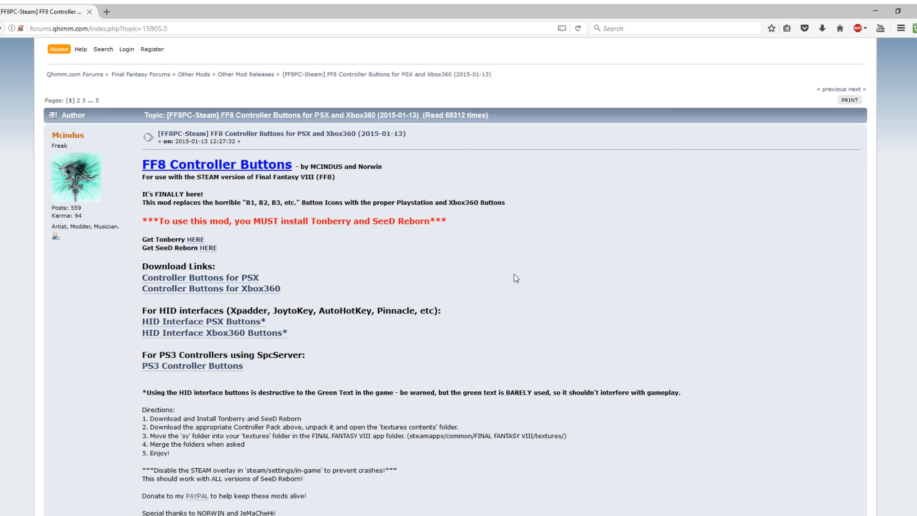
scroll(514, 274, "down", 5)
scroll(514, 274, "up", 4)
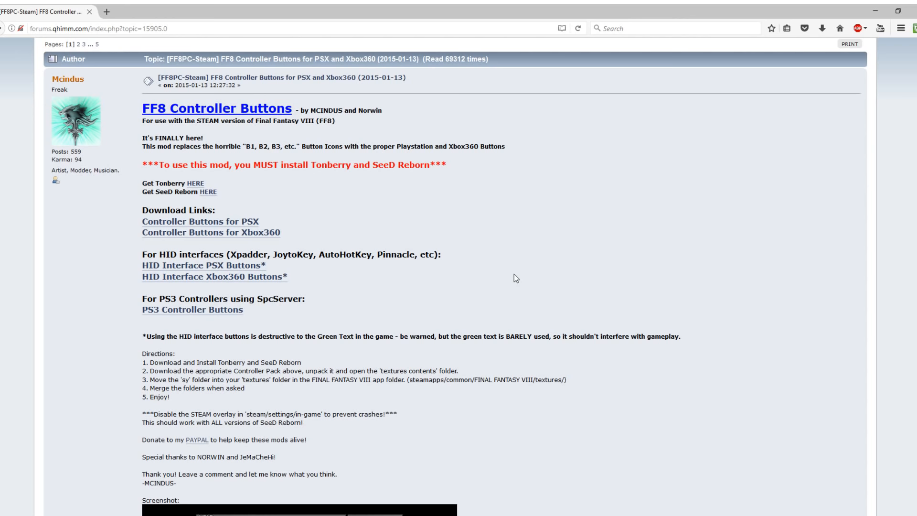
scroll(514, 274, "down", 7)
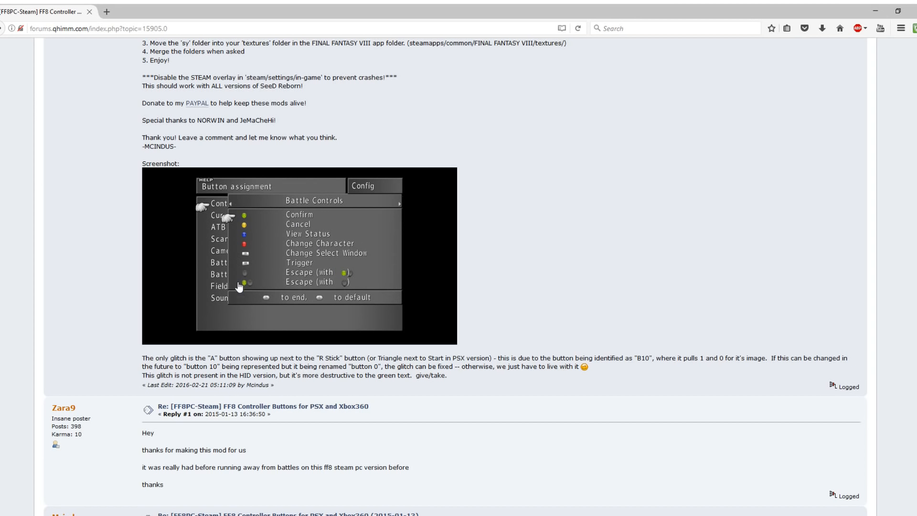
scroll(595, 271, "up", 3)
scroll(594, 270, "up", 5)
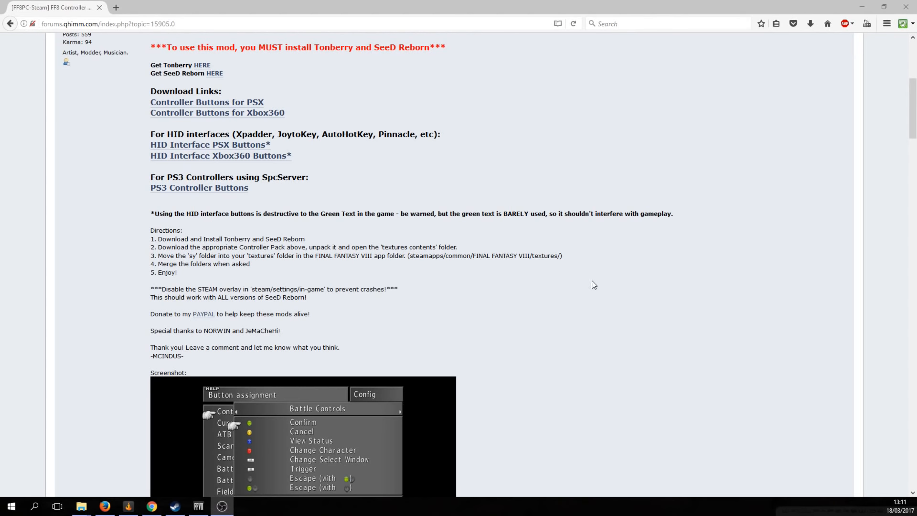
mouse_move(81, 506)
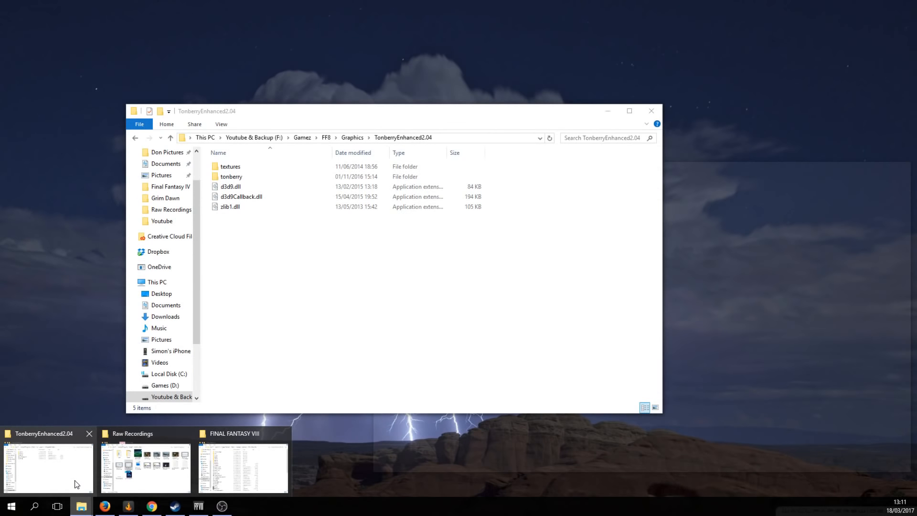
Copy textures, tonberry, d3d9.dll, d3d9Callback.dll and zlib1.dll from TonberryEnhanced2.04
left_click(77, 484)
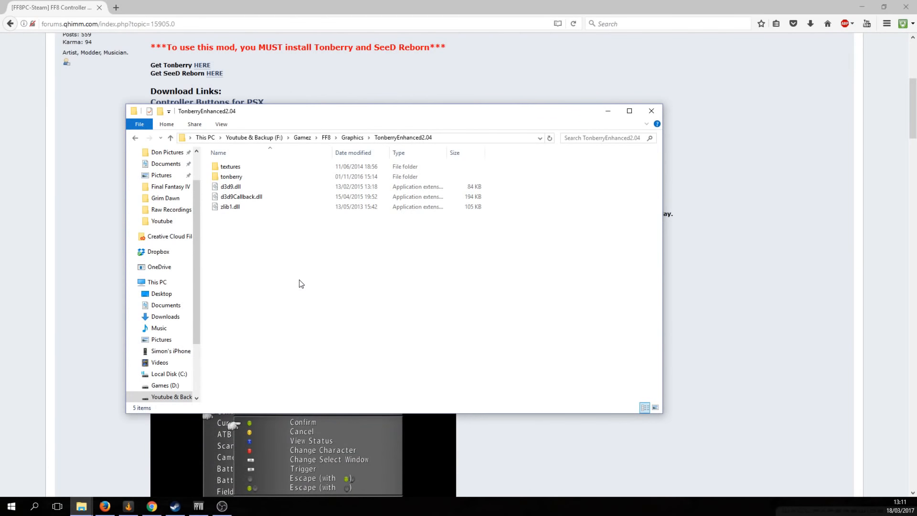
key("BackSpace")
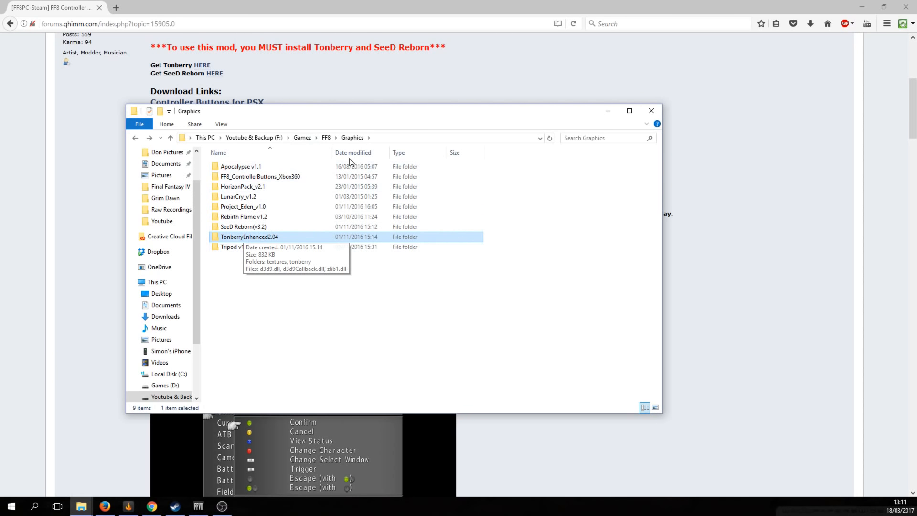
double_click(275, 237)
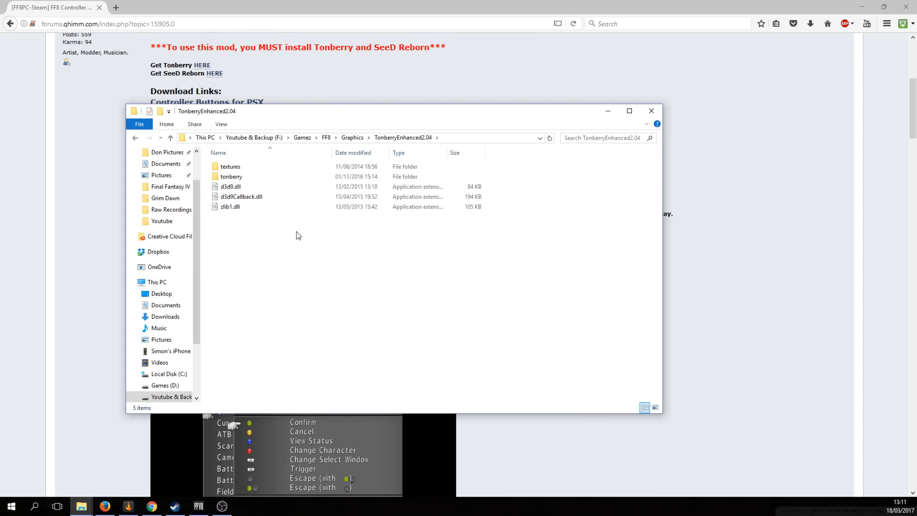
left_click_drag(460, 296, 218, 116)
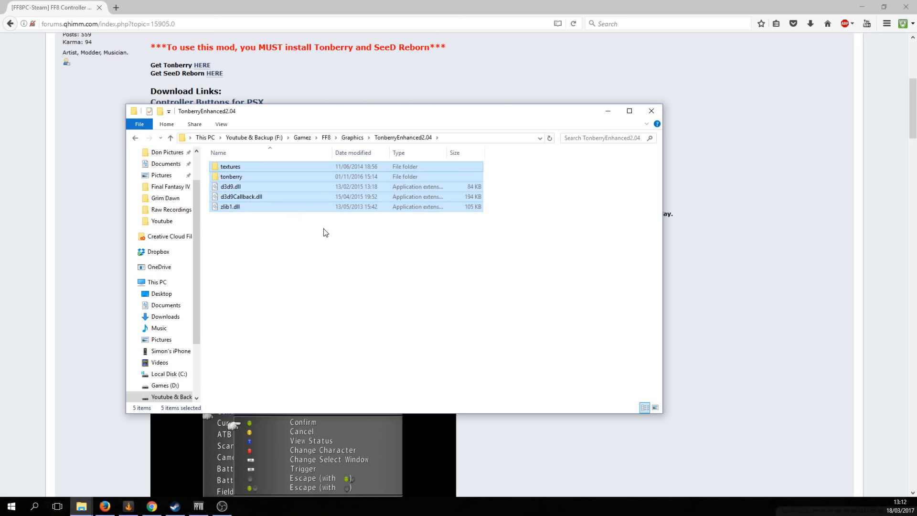
right_click(324, 197)
left_click(356, 280)
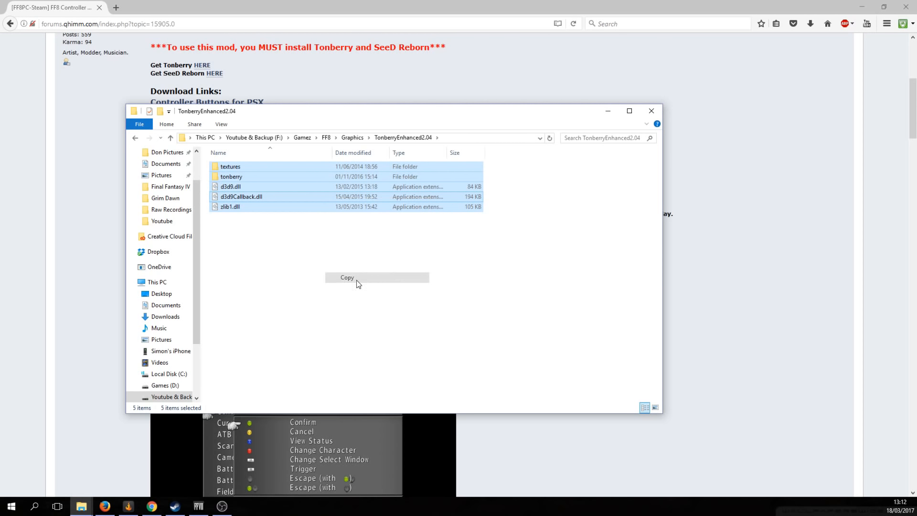
left_click(455, 286)
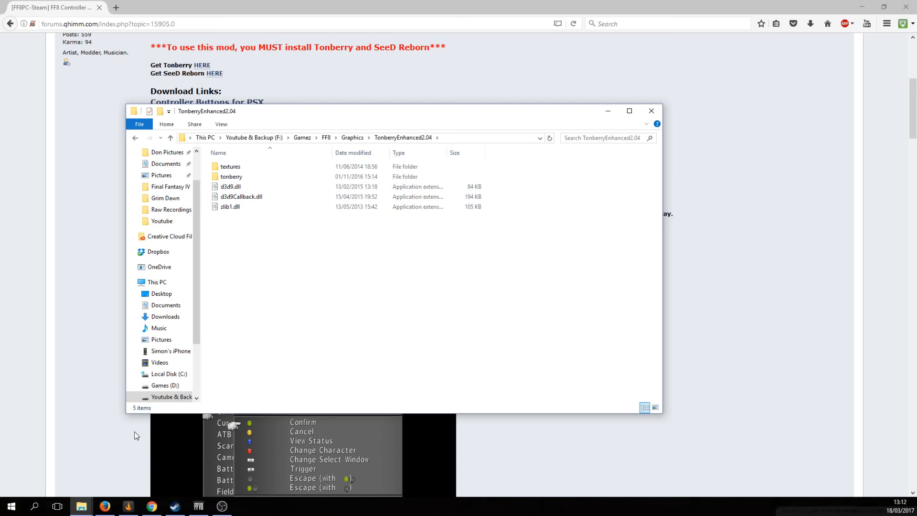
left_click(86, 509)
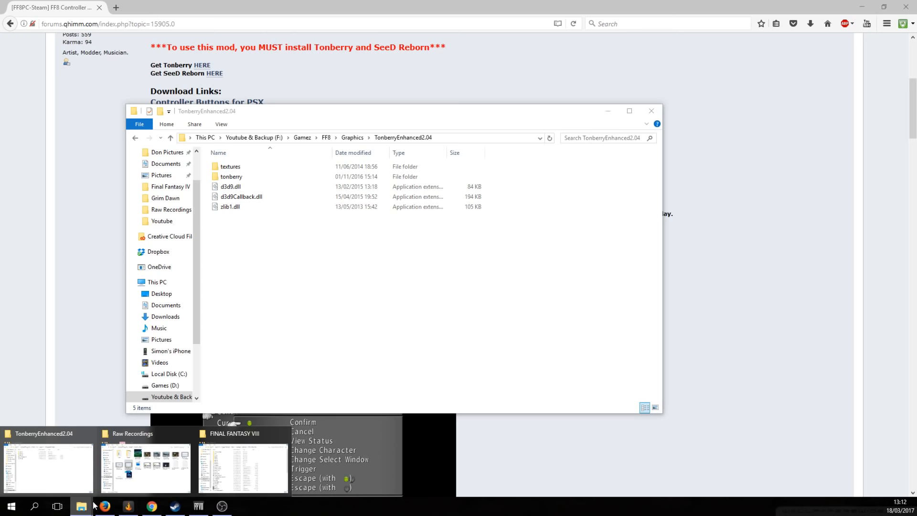
Navigate the FINAL FANTASY VIII window to D:\Program Files (x86)\Steam\steamapps\common
left_click(233, 468)
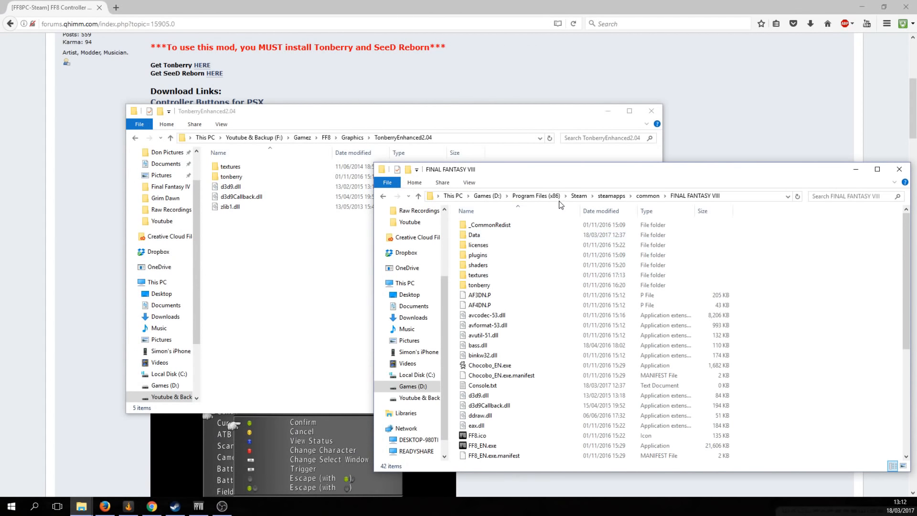
left_click(536, 196)
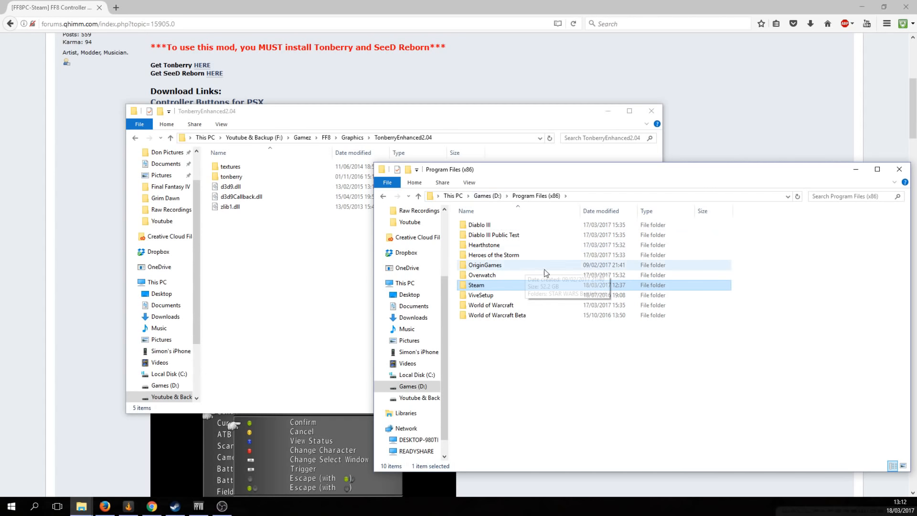
double_click(489, 289)
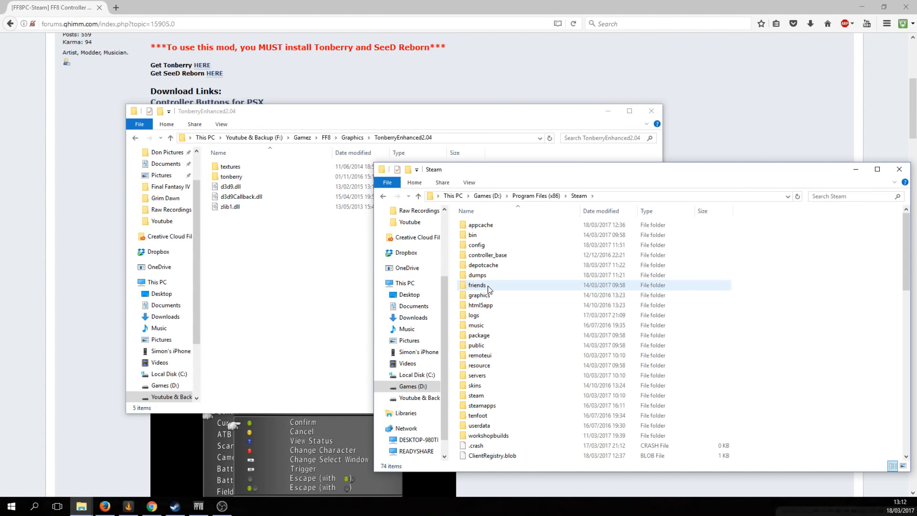
left_click_drag(536, 174, 456, 146)
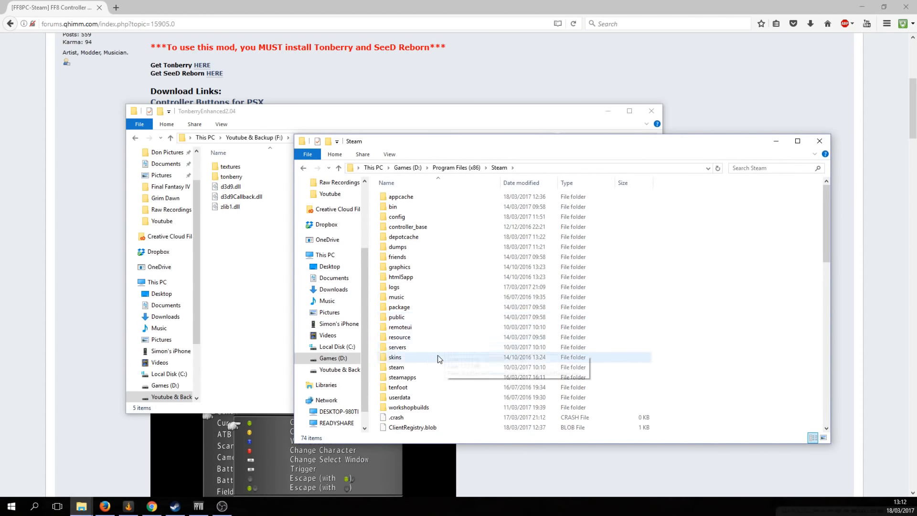
double_click(420, 378)
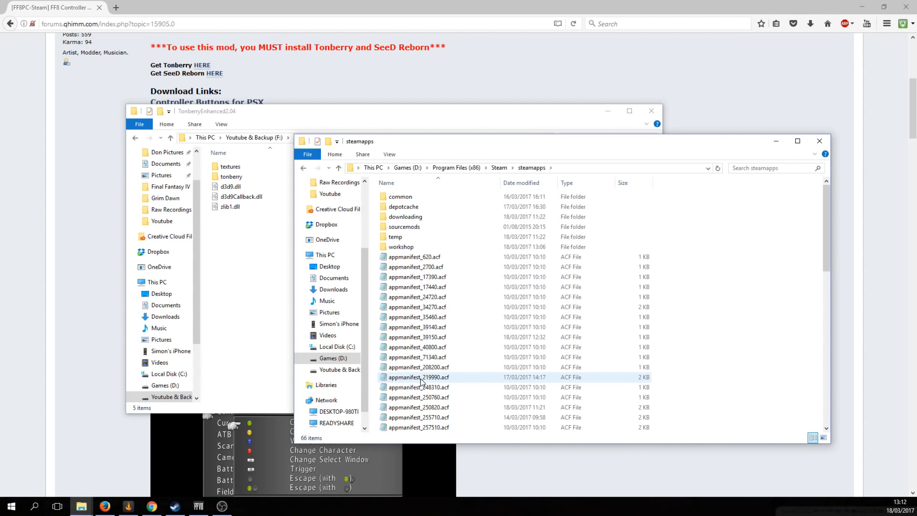
double_click(409, 197)
scroll(452, 286, "down", 6)
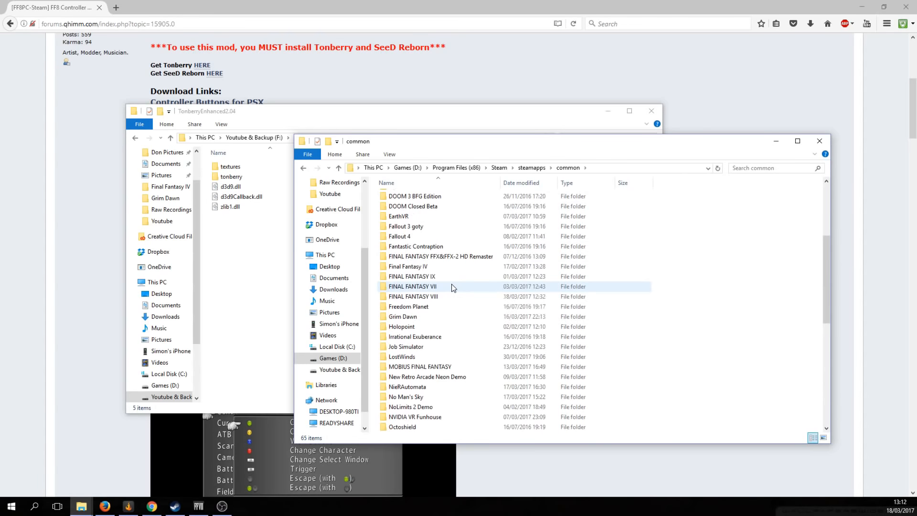
scroll(452, 286, "down", 4)
scroll(449, 268, "up", 2)
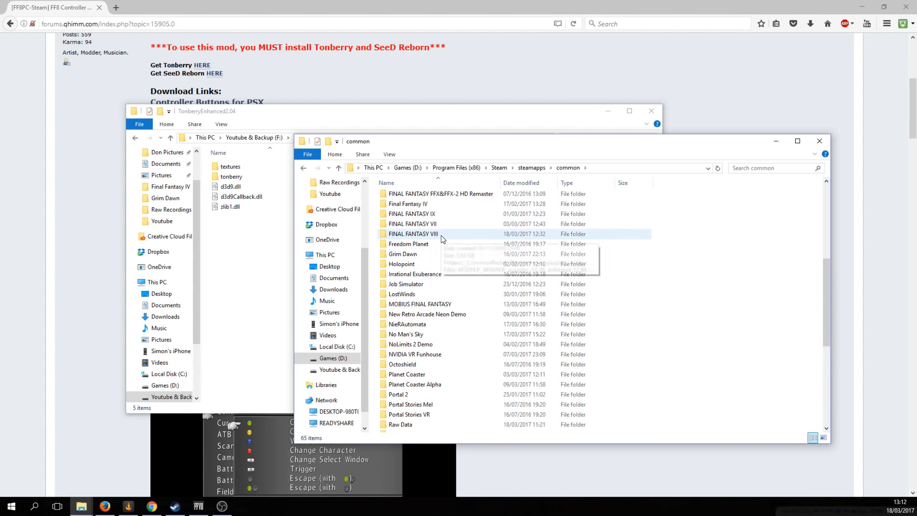
Open the FINAL FANTASY VIII game folder and check its paste menu without pasting
double_click(415, 235)
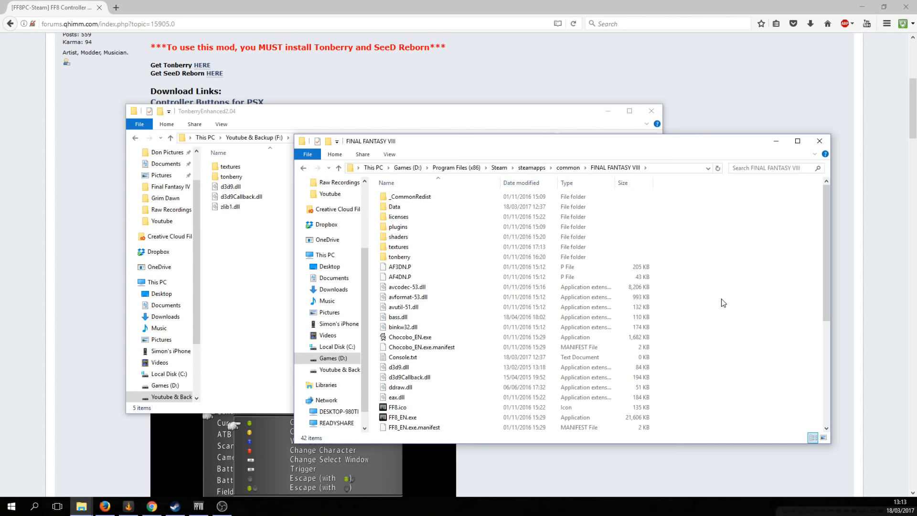
right_click(709, 252)
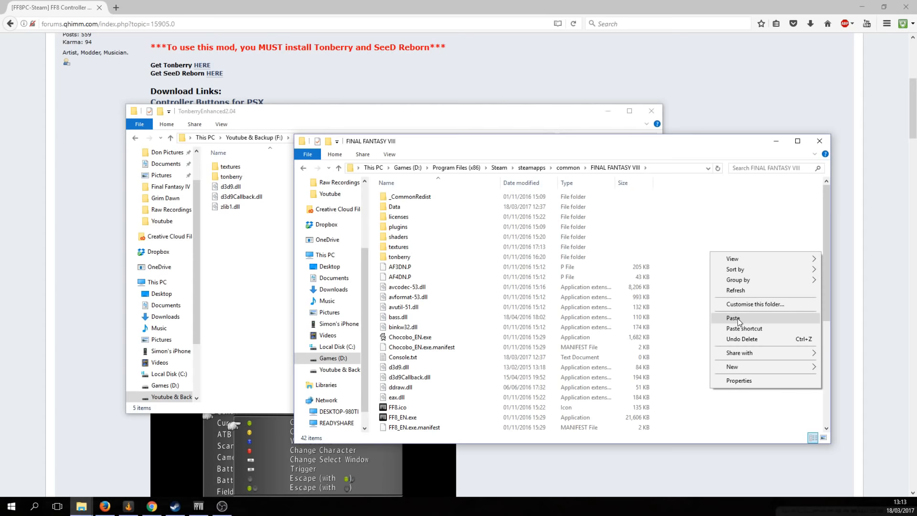
left_click(720, 211)
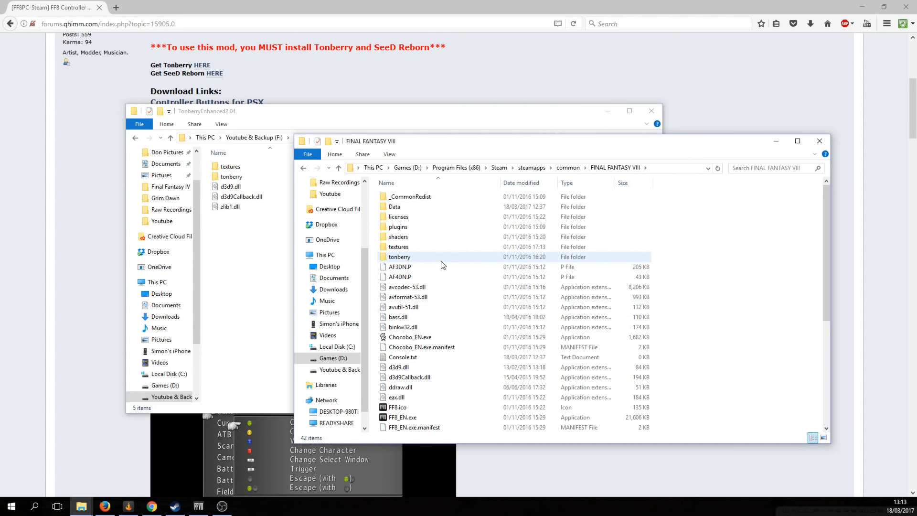
mouse_move(442, 265)
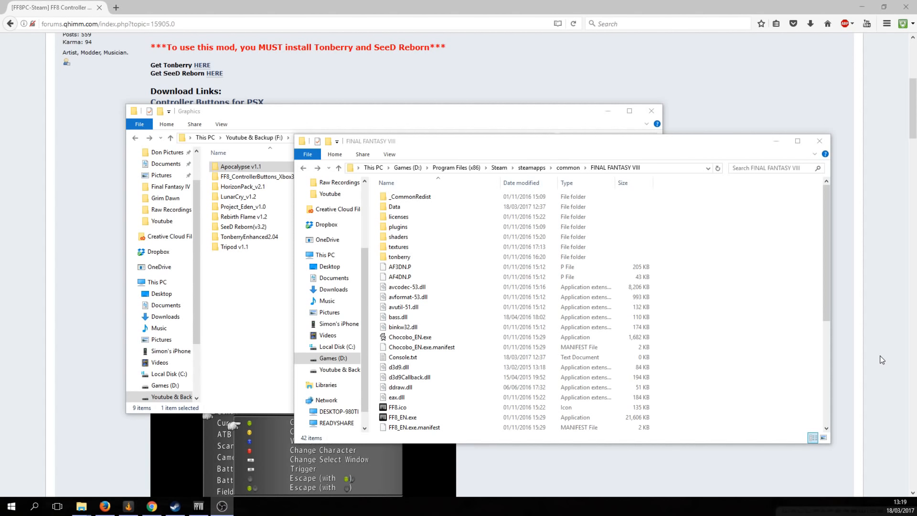
Look inside the FF8_ControllerButtons_Xbox360 and SeeD Reborn(v3.2) textures folders
left_click(508, 124)
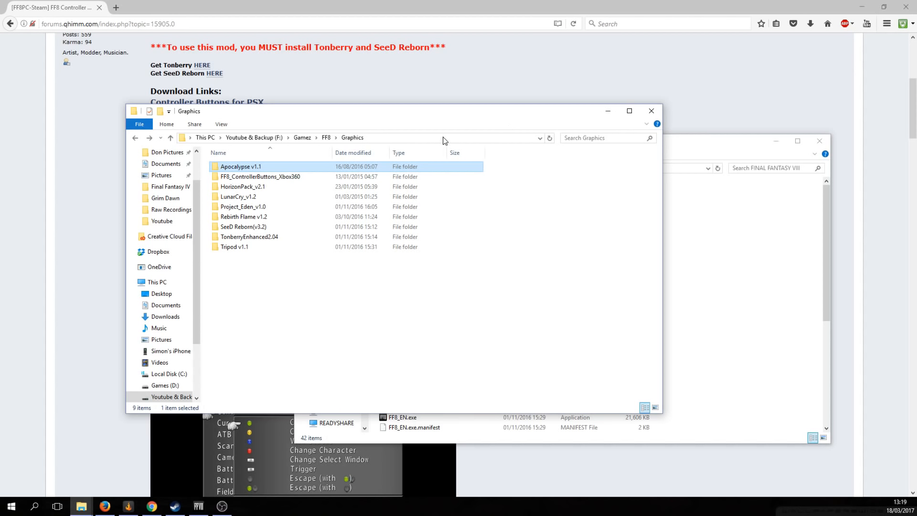
double_click(267, 178)
double_click(268, 167)
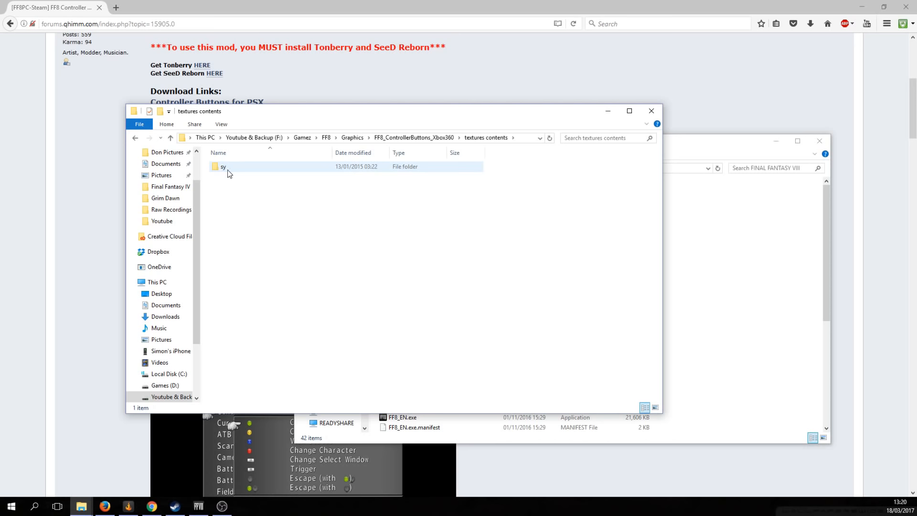
key("BackSpace")
key("BackSpace")
left_click(258, 227)
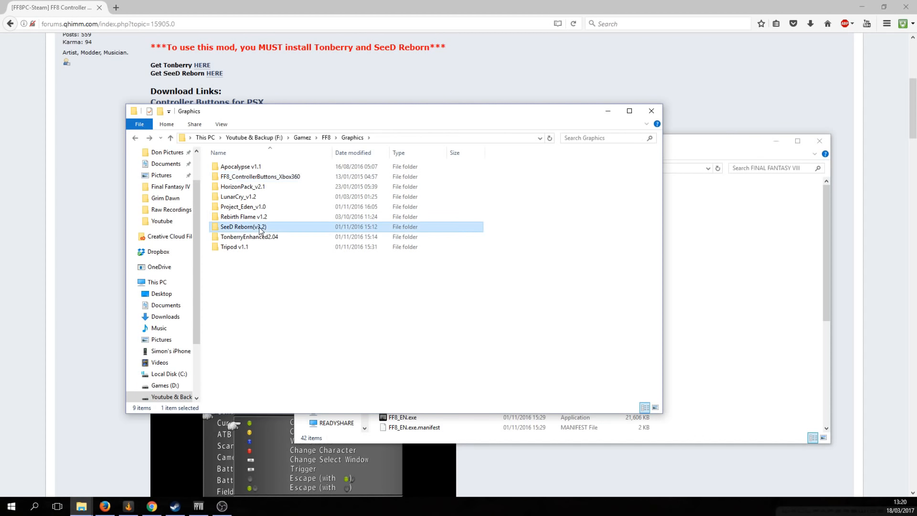
double_click(259, 227)
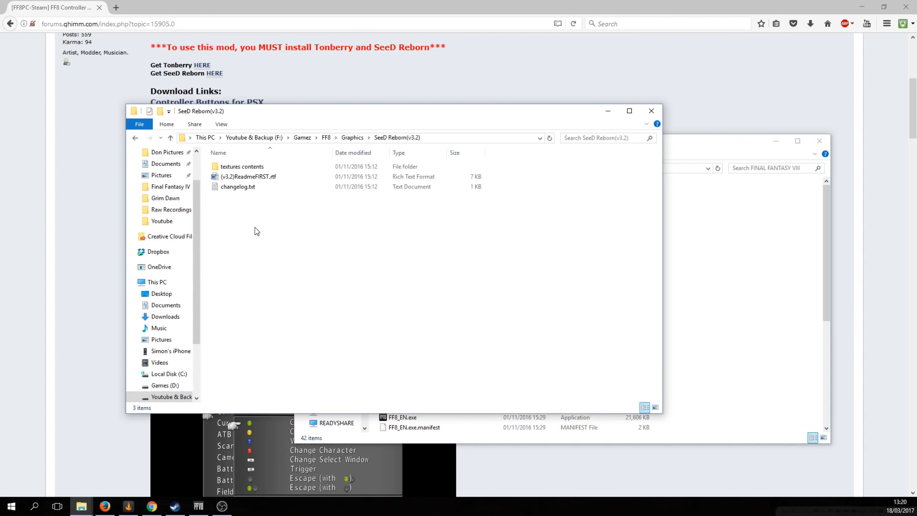
double_click(248, 167)
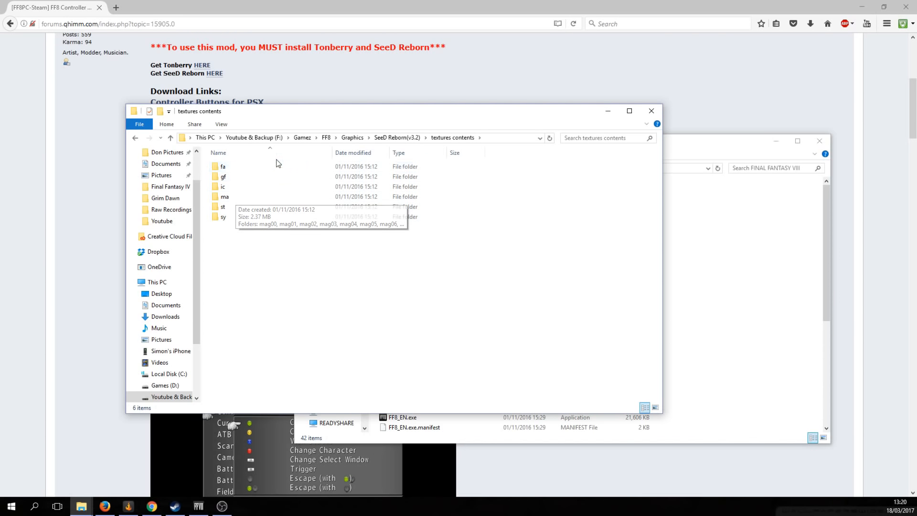
key("BackSpace")
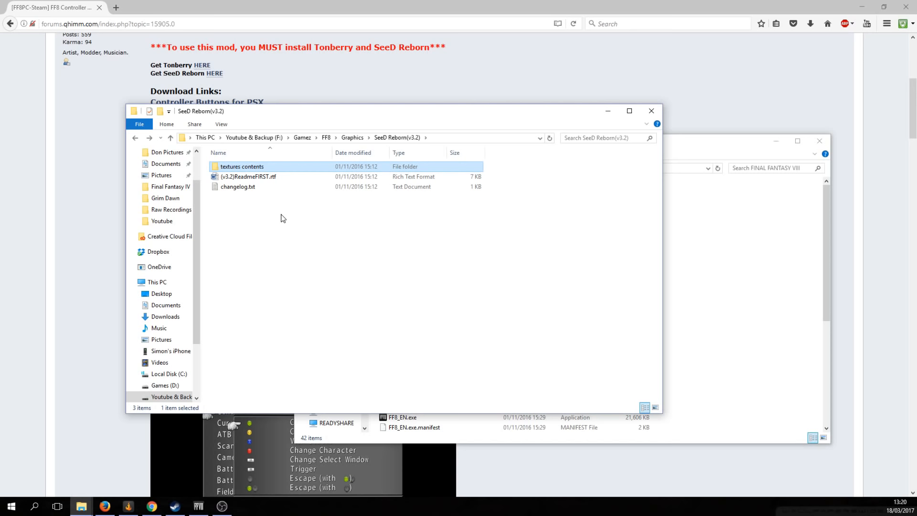
key("BackSpace")
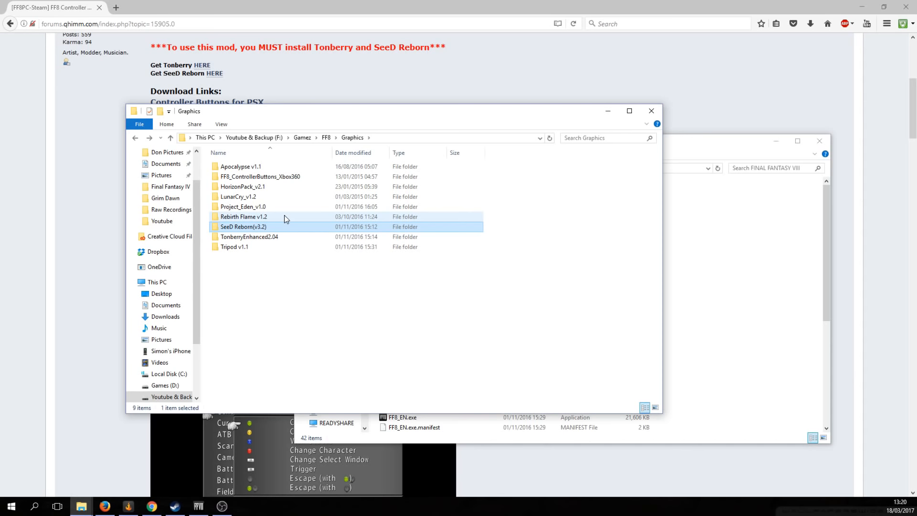
Copy the bo folder from Apocalypse v1.1 and return to the FINAL FANTASY VIII window
left_click(262, 169)
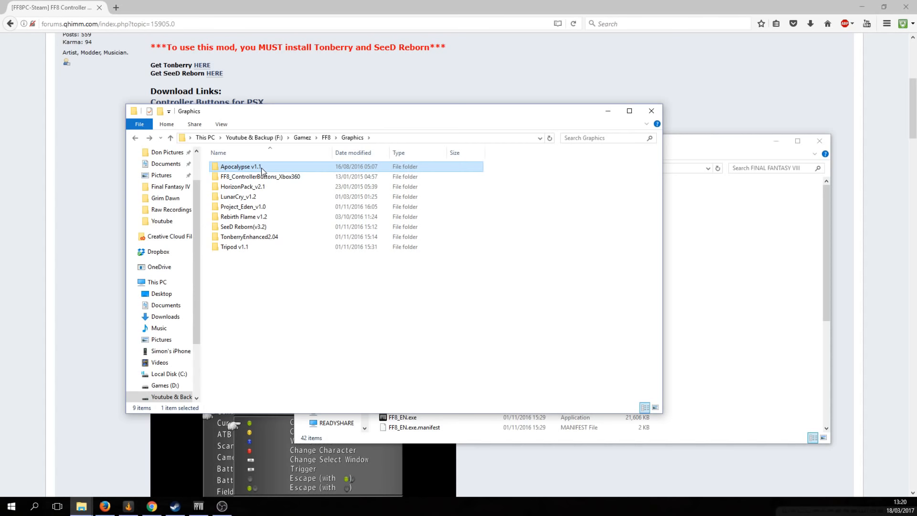
double_click(262, 168)
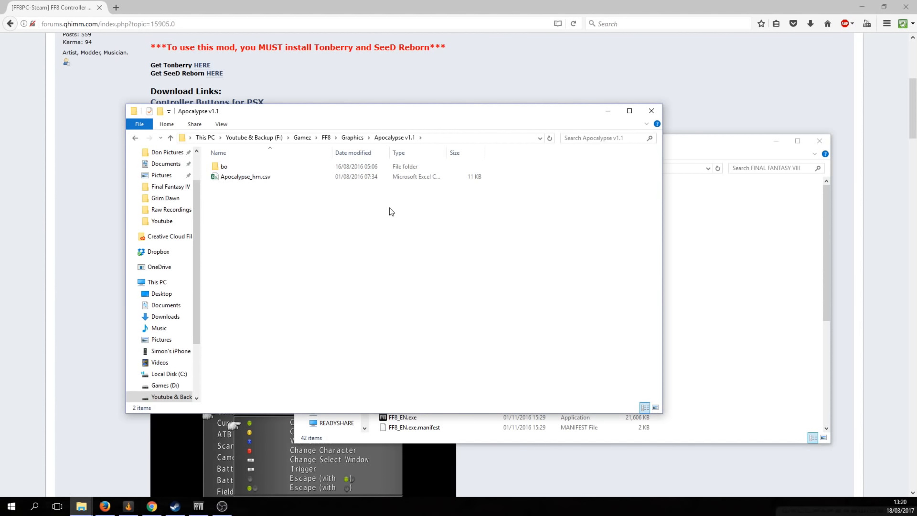
left_click(230, 168)
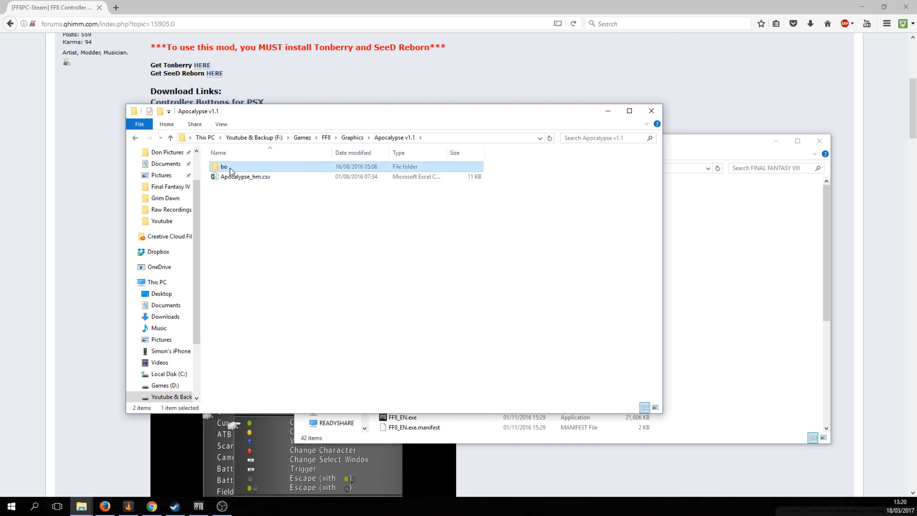
right_click(230, 167)
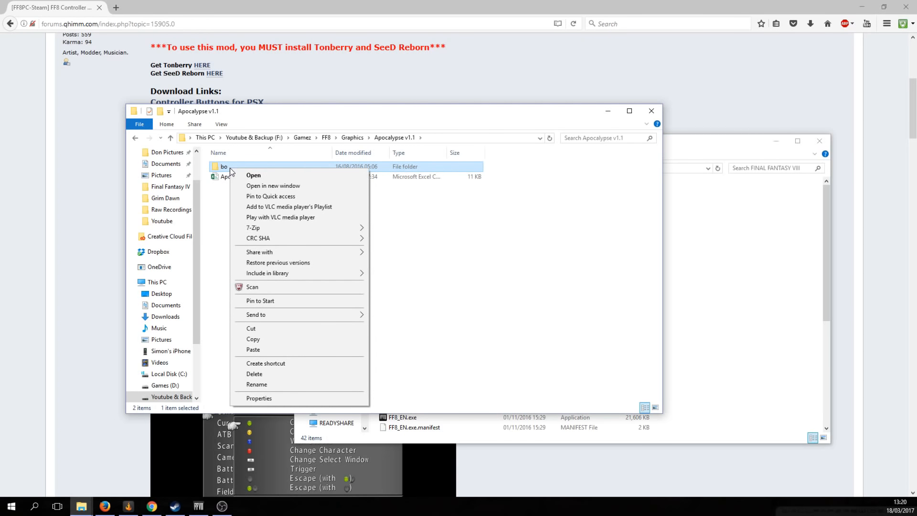
left_click(265, 340)
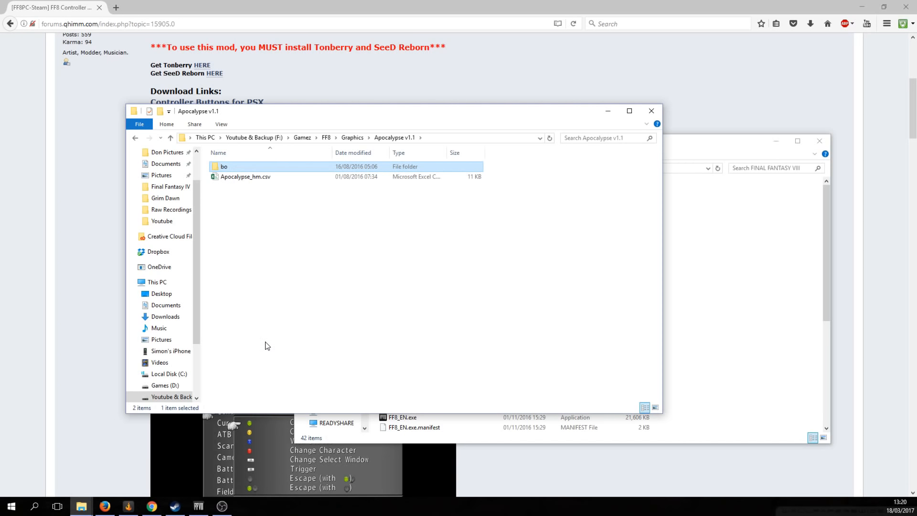
left_click(700, 154)
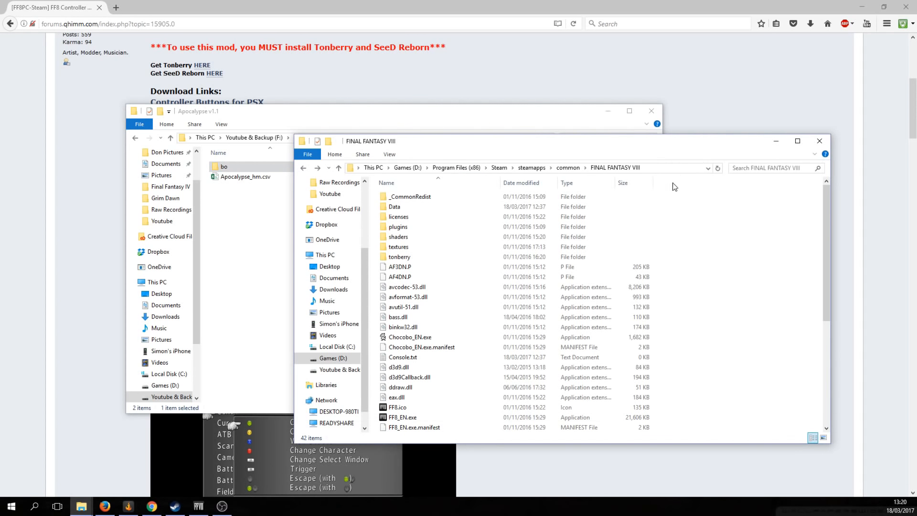
Open the game's 55-item textures folder, check its existing bo folder, and return to Apocalypse v1.1
mouse_move(411, 246)
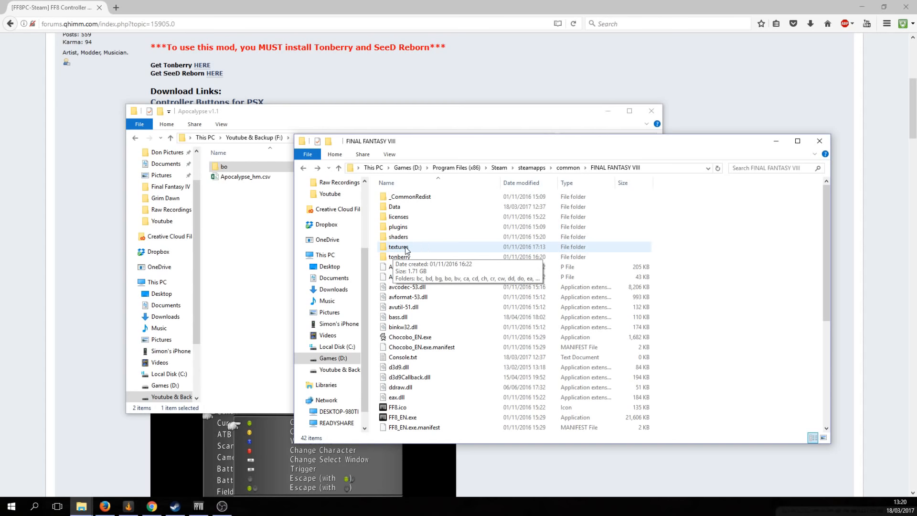
double_click(398, 247)
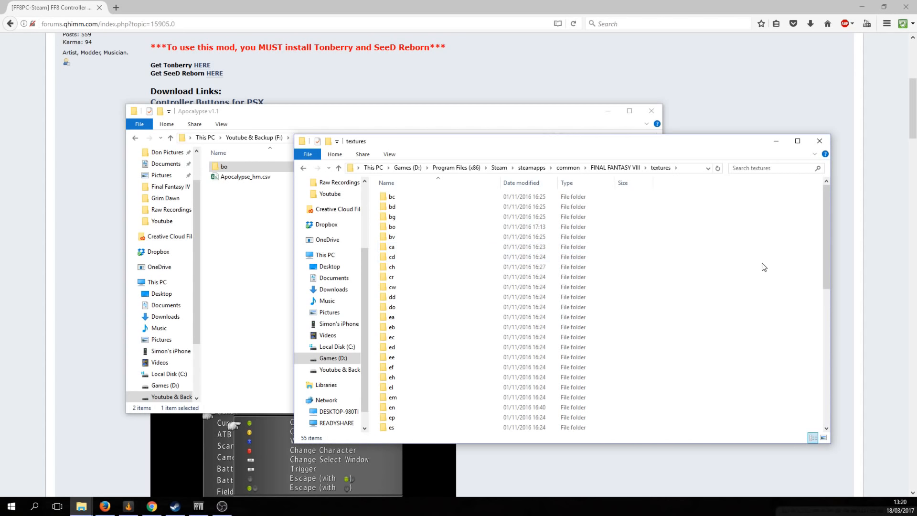
right_click(740, 248)
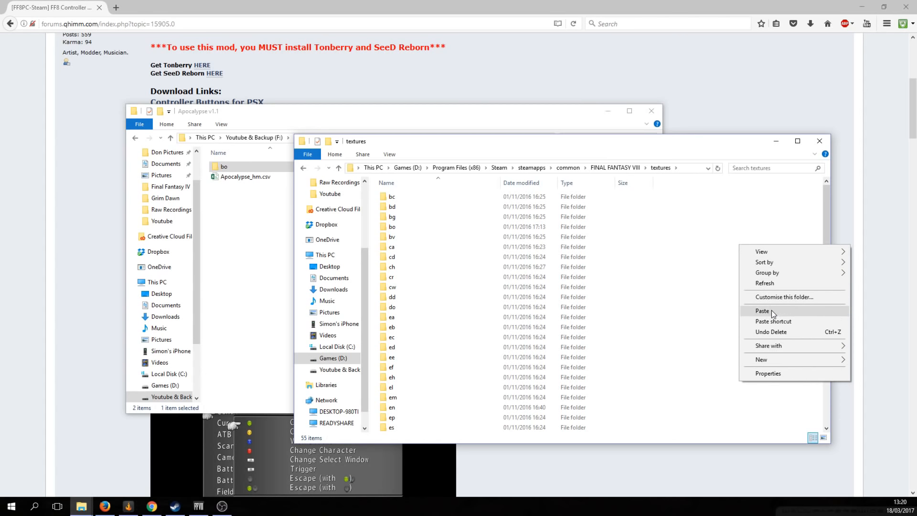
left_click(741, 225)
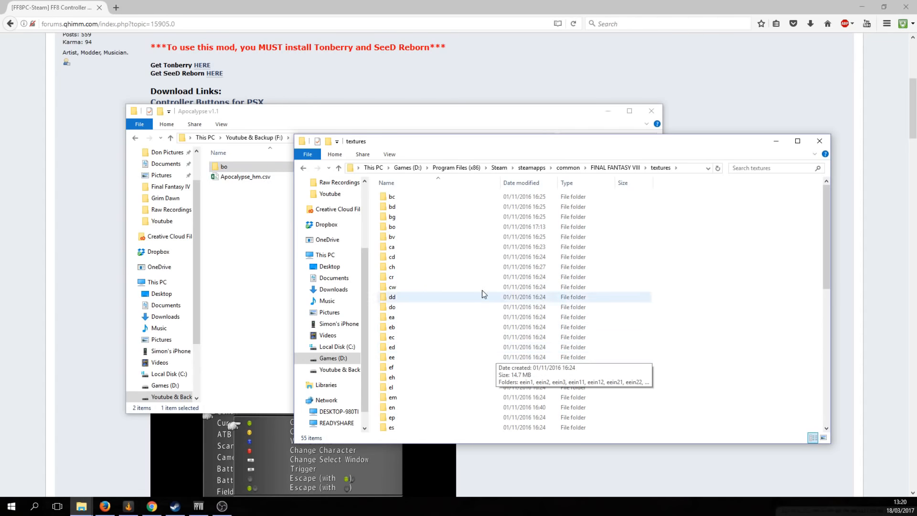
left_click(400, 228)
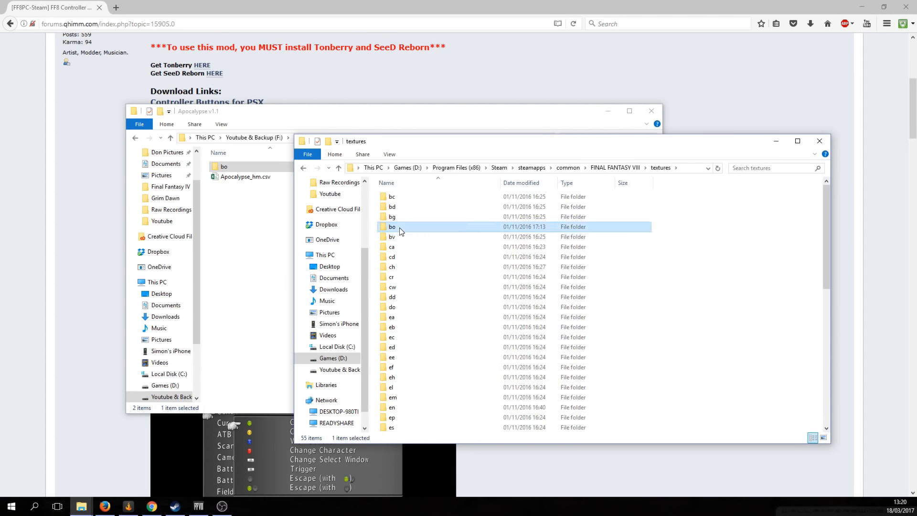
left_click(251, 219)
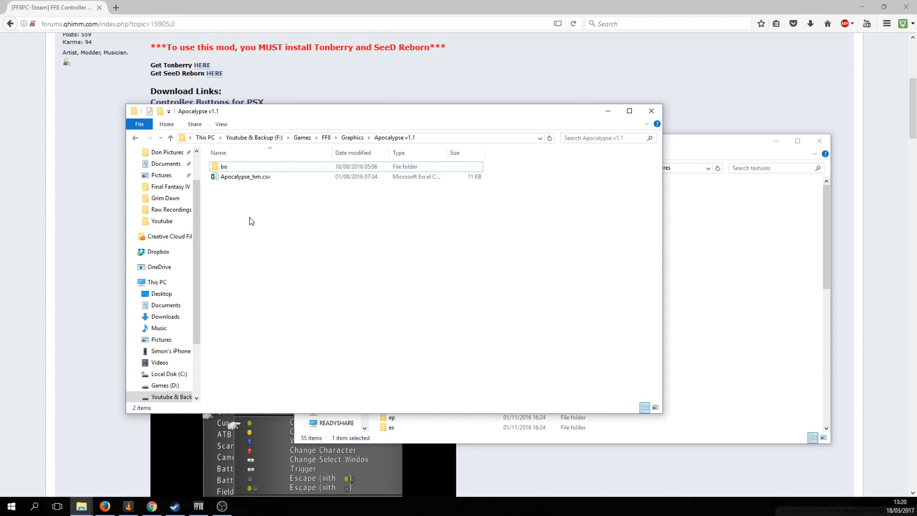
Copy the sy folder from FF8_ControllerButtons_Xbox360's textures contents folder
key("BackSpace")
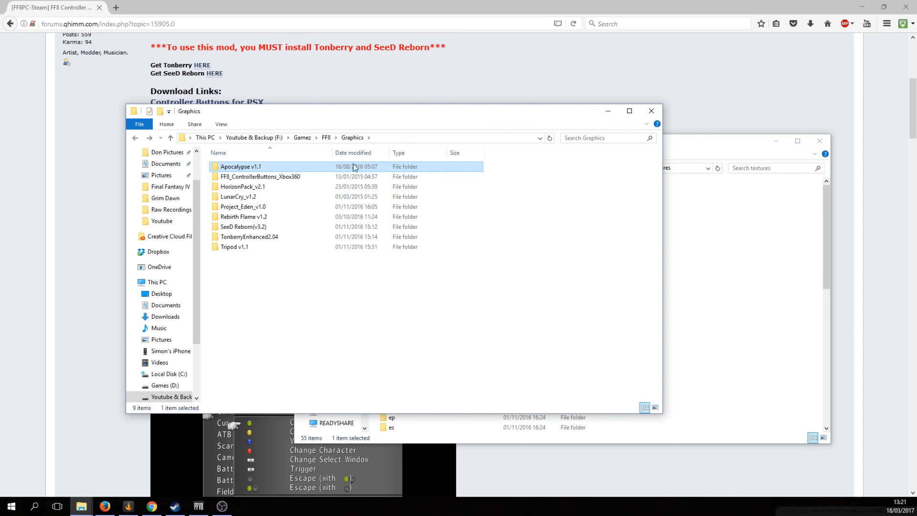
double_click(258, 177)
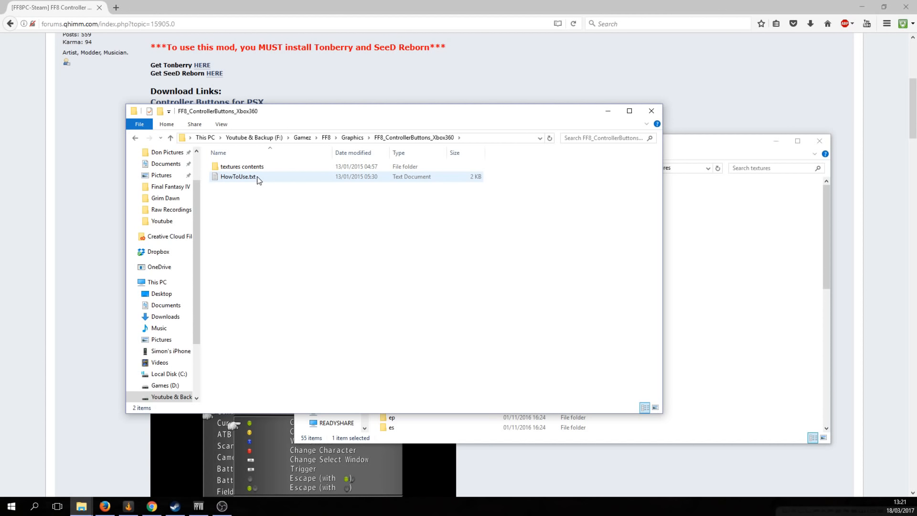
double_click(254, 168)
left_click(242, 170)
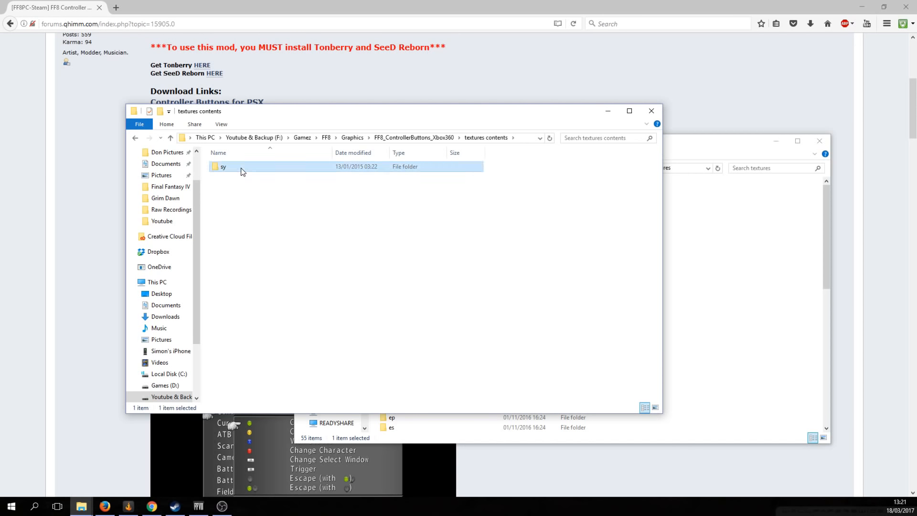
right_click(243, 171)
left_click(291, 337)
Check the game's textures folder, then go back up to the Graphics mod folder
left_click(764, 289)
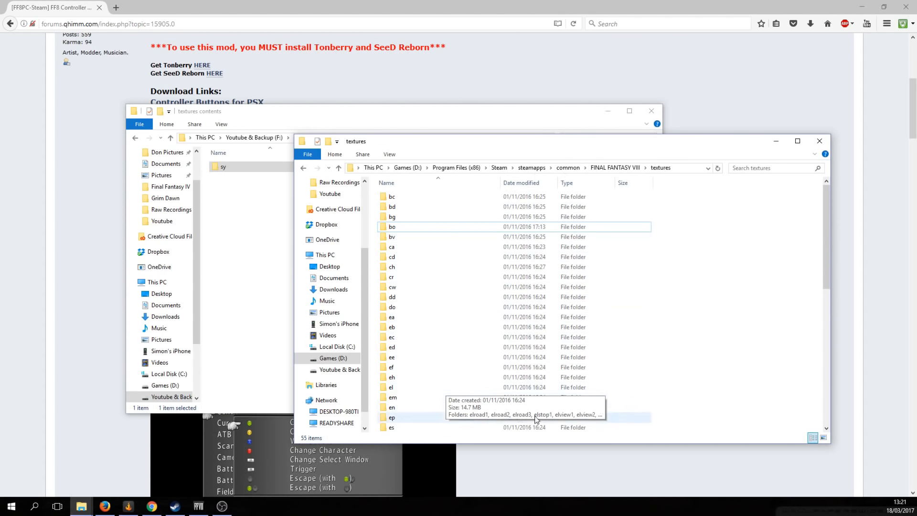
right_click(739, 264)
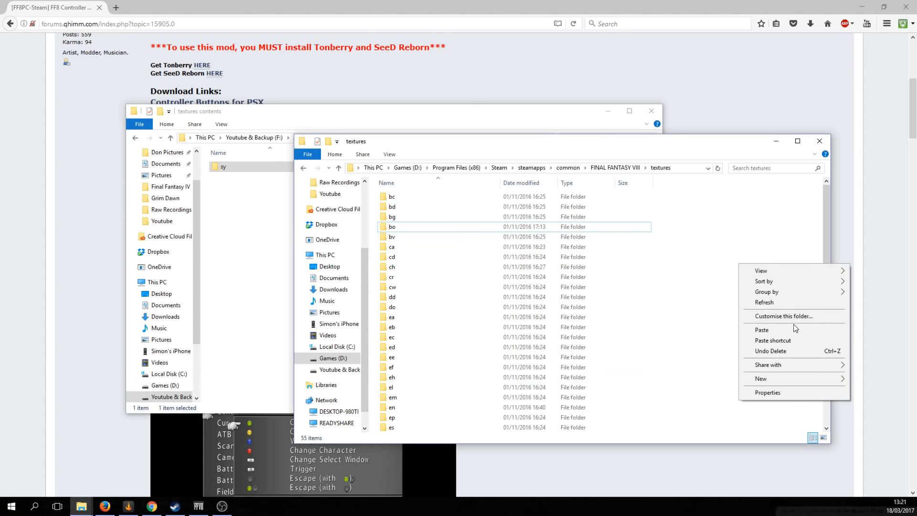
left_click(241, 222)
key("BackSpace")
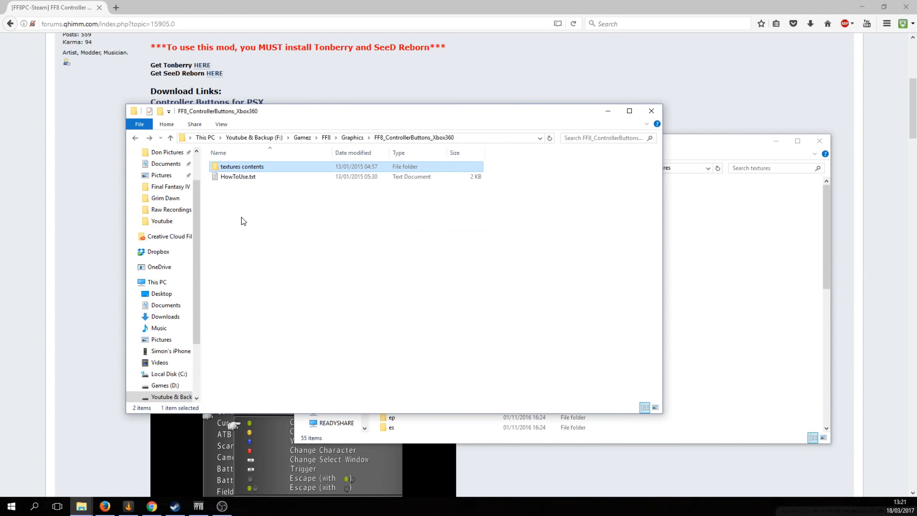
key("BackSpace")
Look at the wm folder in HorizonPack_v2.1's textures contents, then return to Graphics
double_click(271, 188)
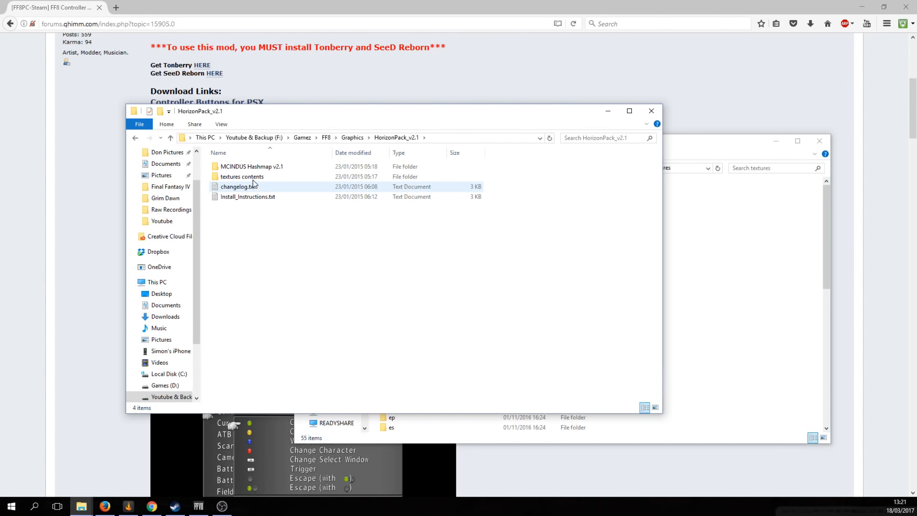
double_click(248, 177)
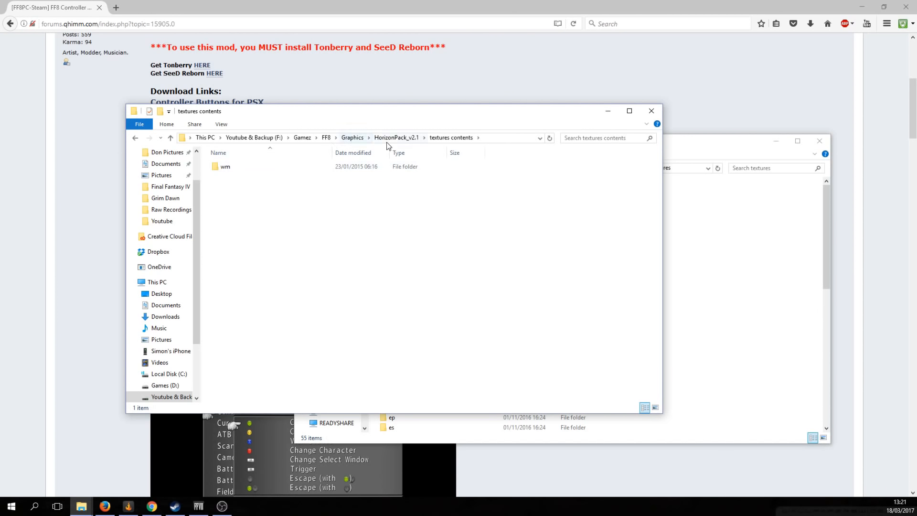
left_click(238, 166)
key("BackSpace")
key("BackSpace")
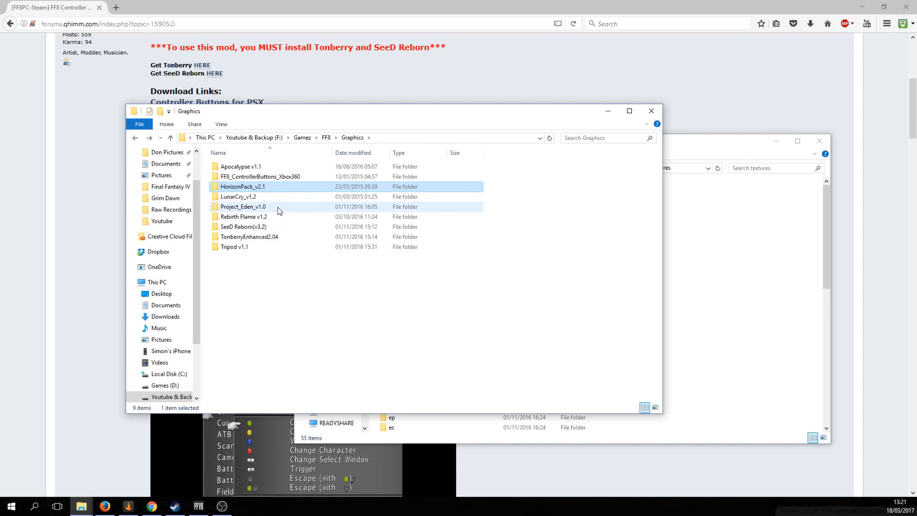
Compare LunarCry_v1.2's en texture folder with the game's matching en folder
mouse_move(271, 210)
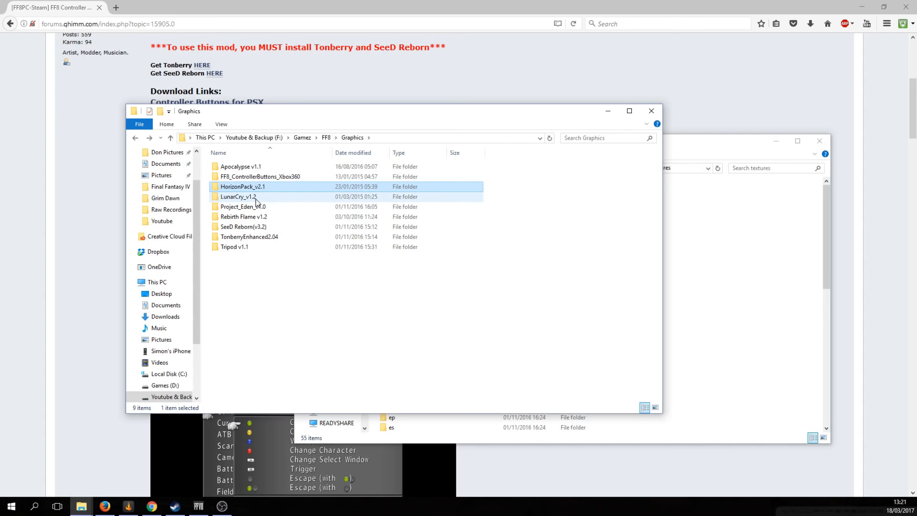
left_click(256, 199)
double_click(256, 199)
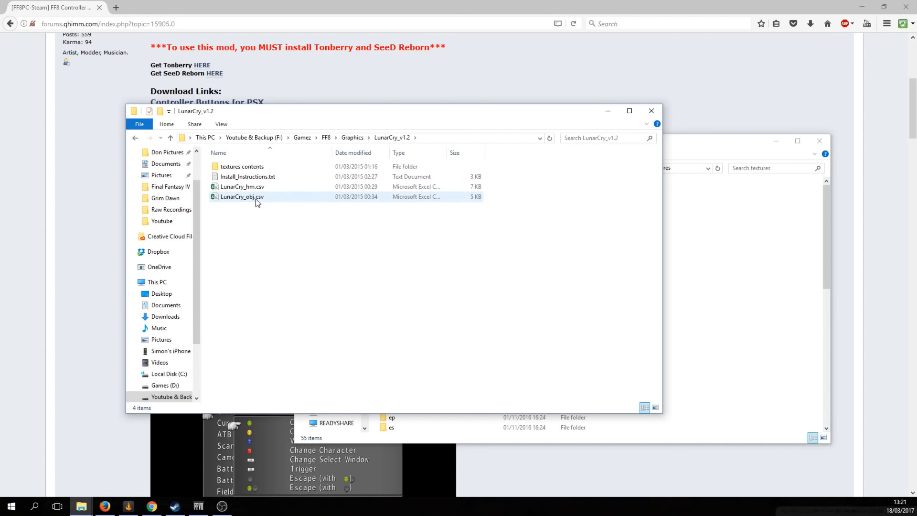
double_click(262, 165)
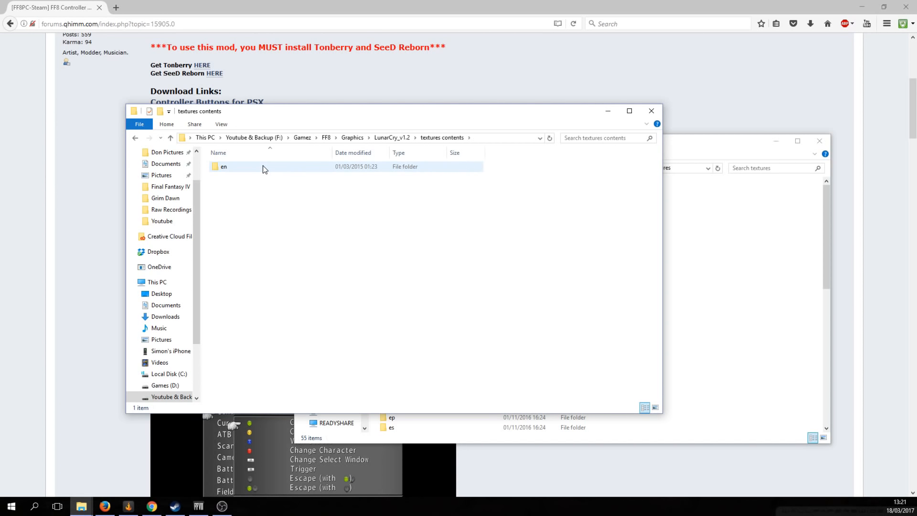
left_click(222, 169)
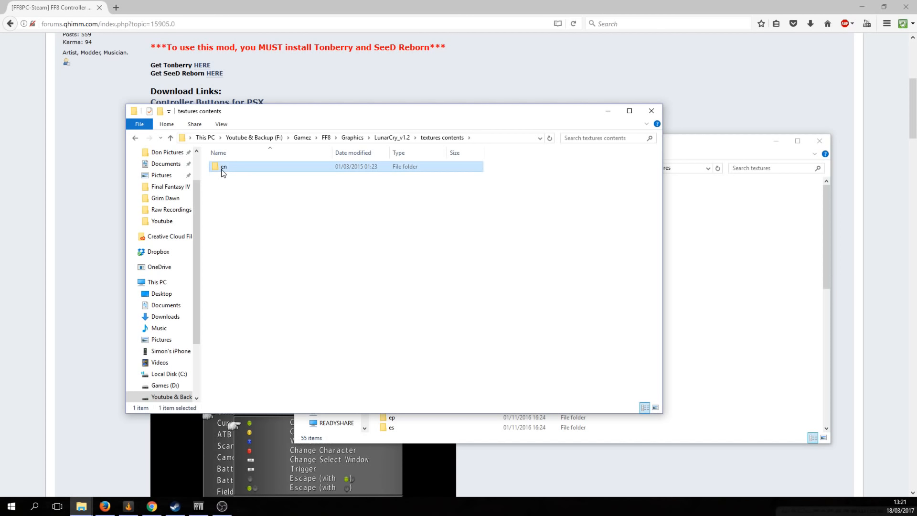
left_click(766, 240)
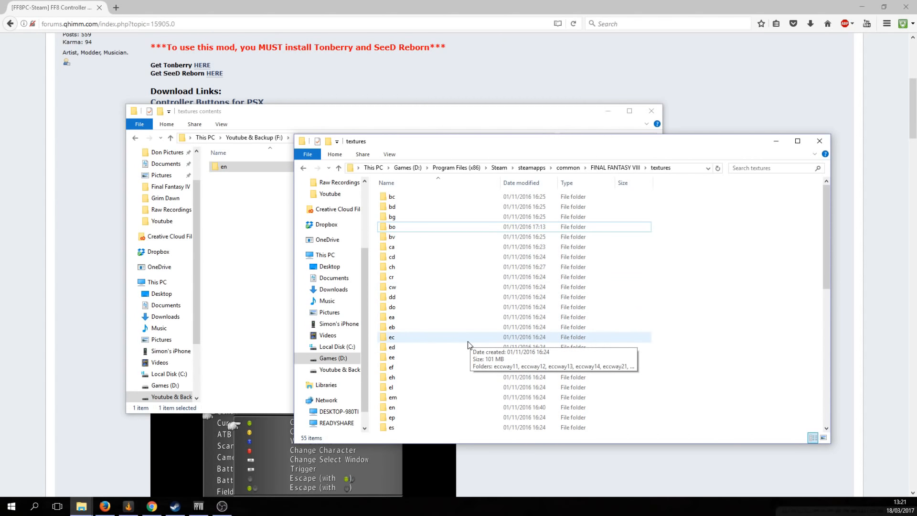
left_click(394, 408)
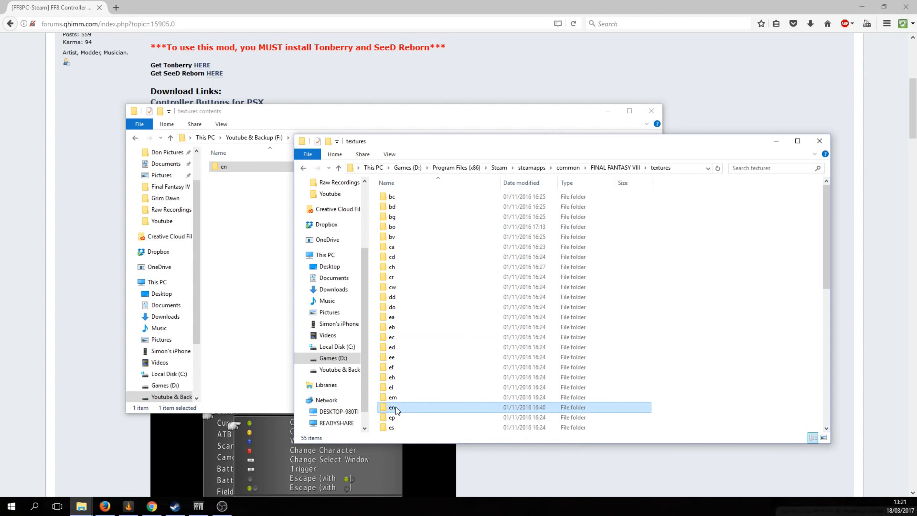
left_click(256, 256)
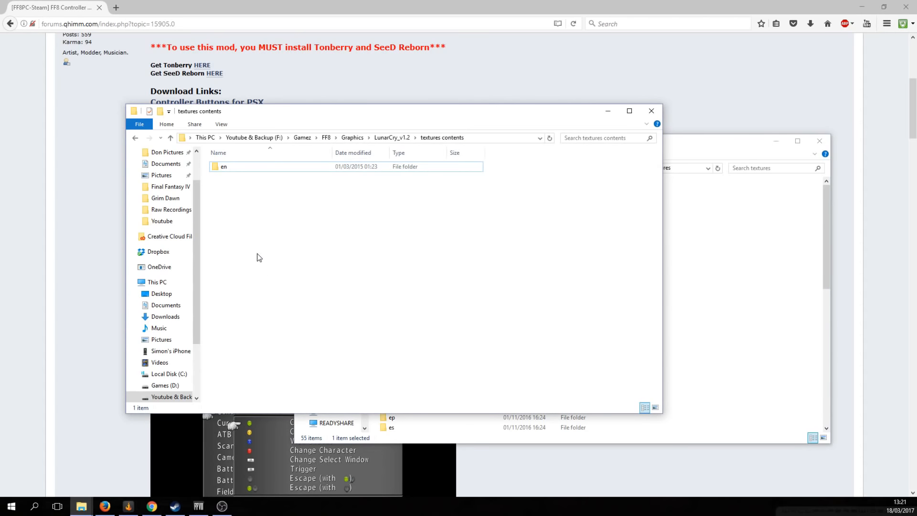
key("alt+Up")
key("alt+Up")
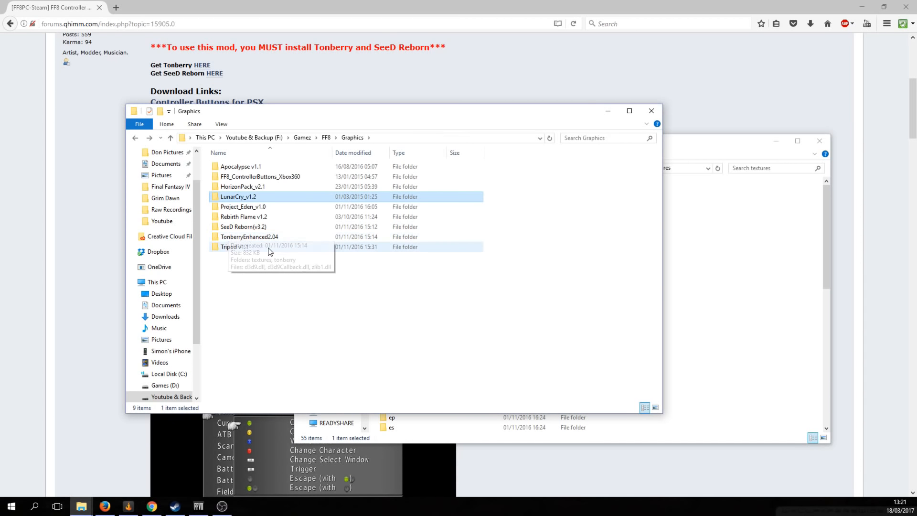
Review Project_Eden_v1.0's 46 texture folders against the game's textures, then return to Graphics
double_click(264, 208)
double_click(241, 167)
scroll(301, 282, "down", 7)
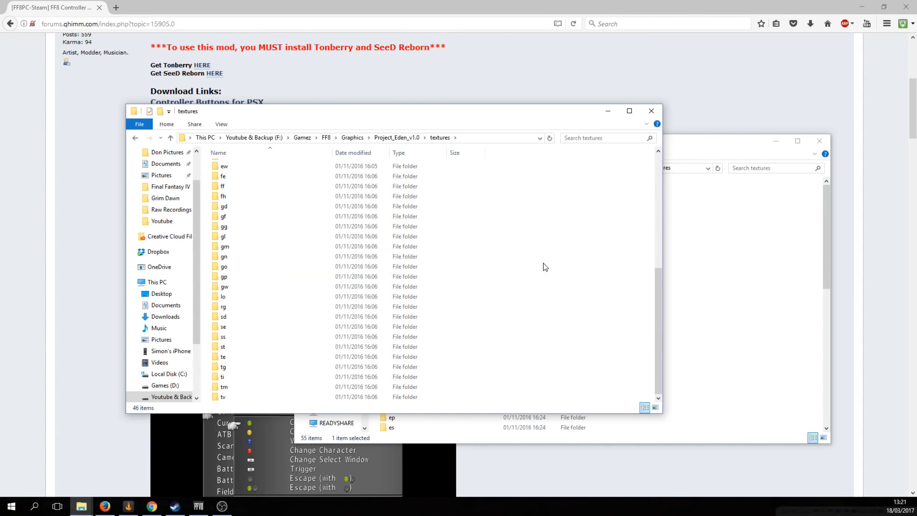
key("ctrl+a")
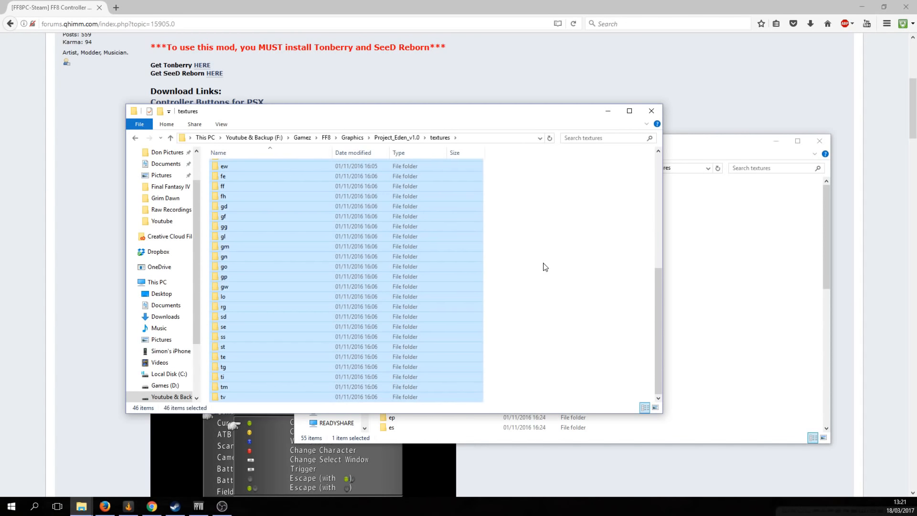
scroll(546, 266, "up", 7)
scroll(545, 267, "down", 7)
right_click(433, 216)
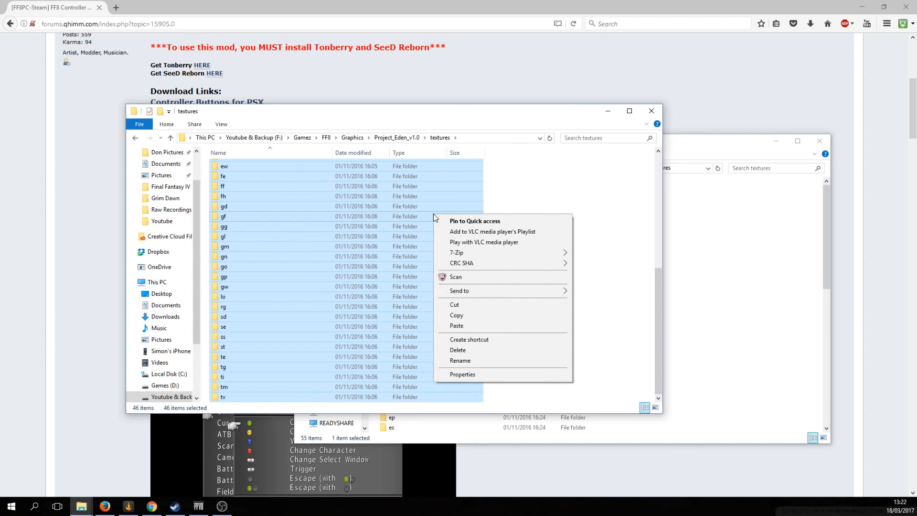
left_click(605, 206)
left_click(778, 230)
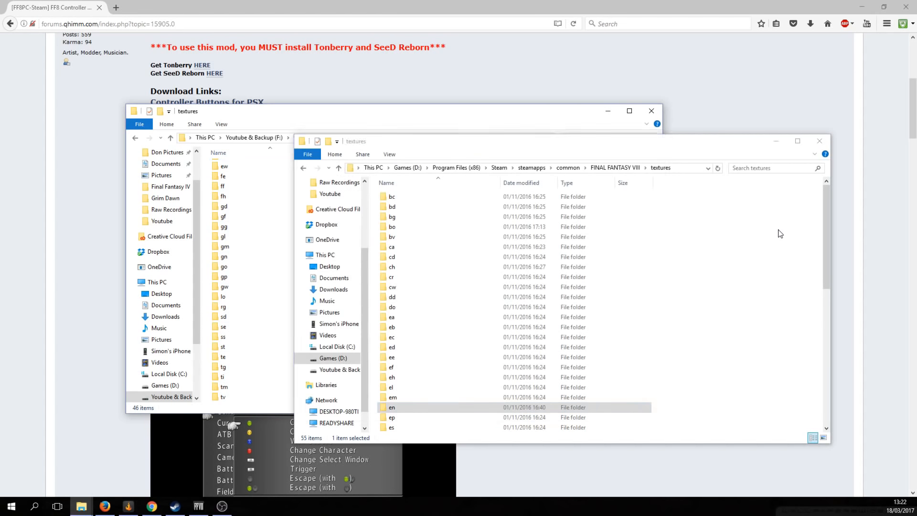
left_click(506, 128)
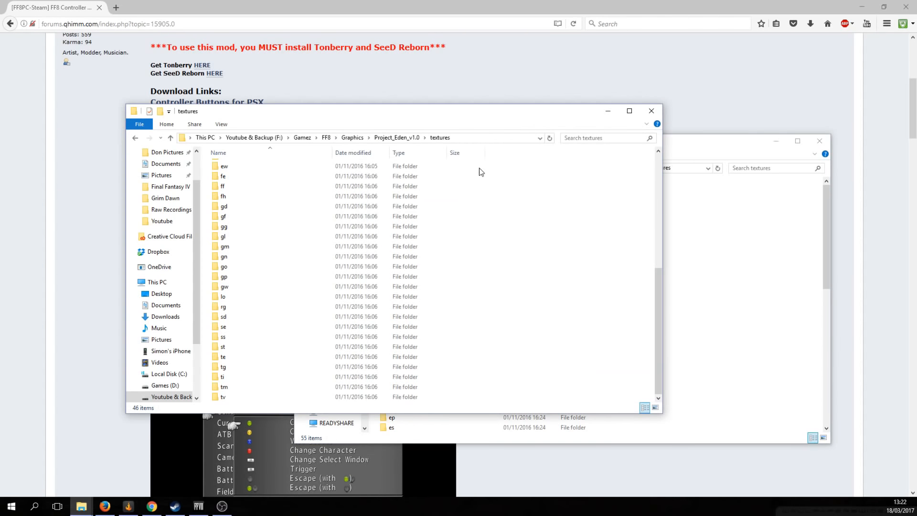
key("alt+Up")
key("alt+Up")
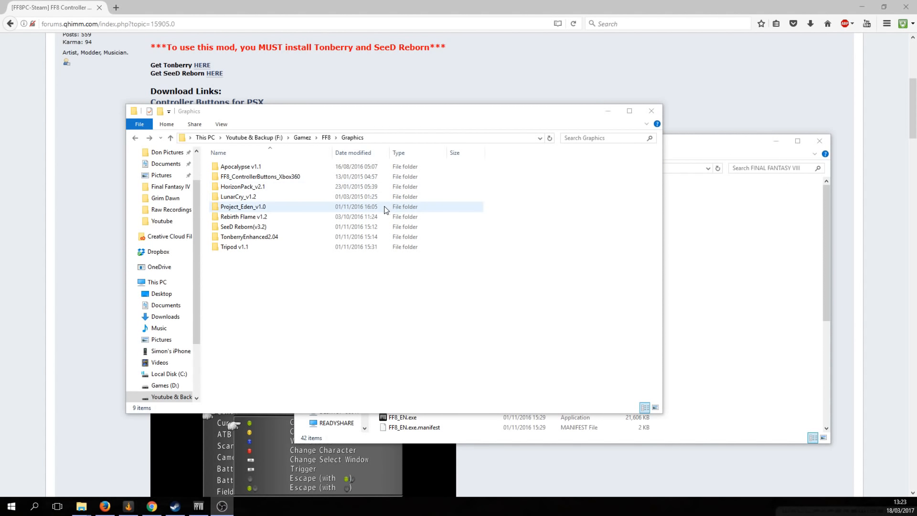
Copy Apocalypse_hm.csv from the Apocalypse v1.1 mod folder
double_click(261, 168)
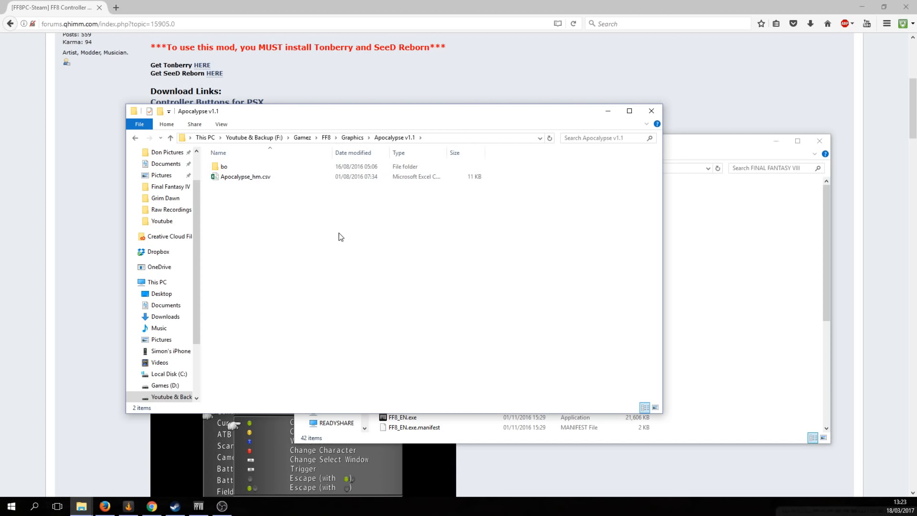
right_click(256, 177)
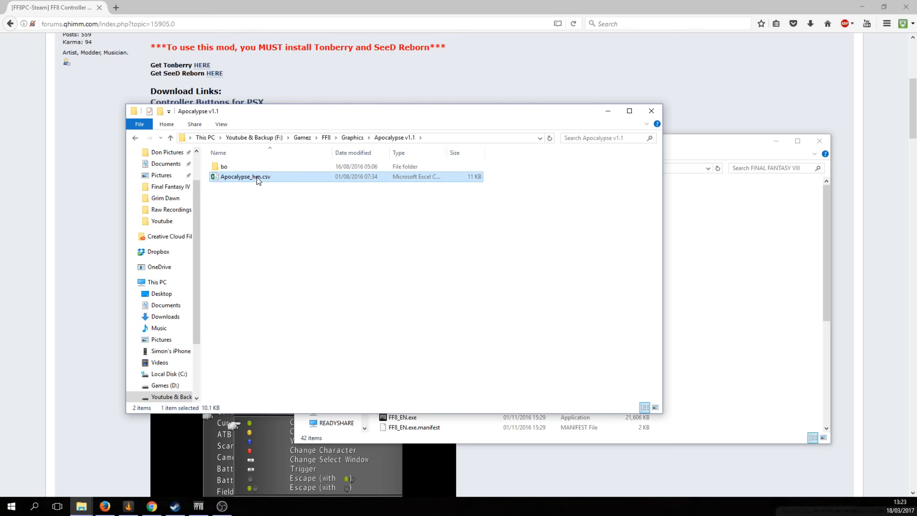
left_click(289, 313)
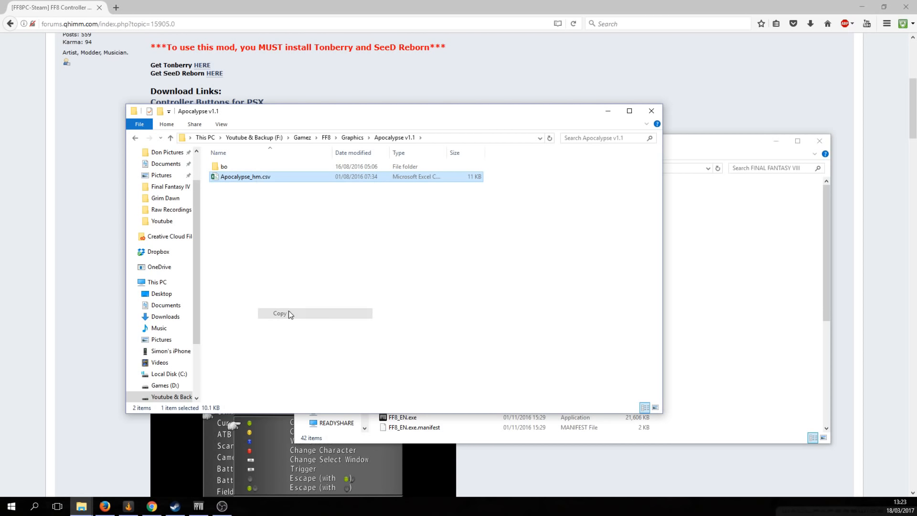
Open the game's tonberry > hashmap folder, then return to the Apocalypse v1.1 window
left_click(773, 254)
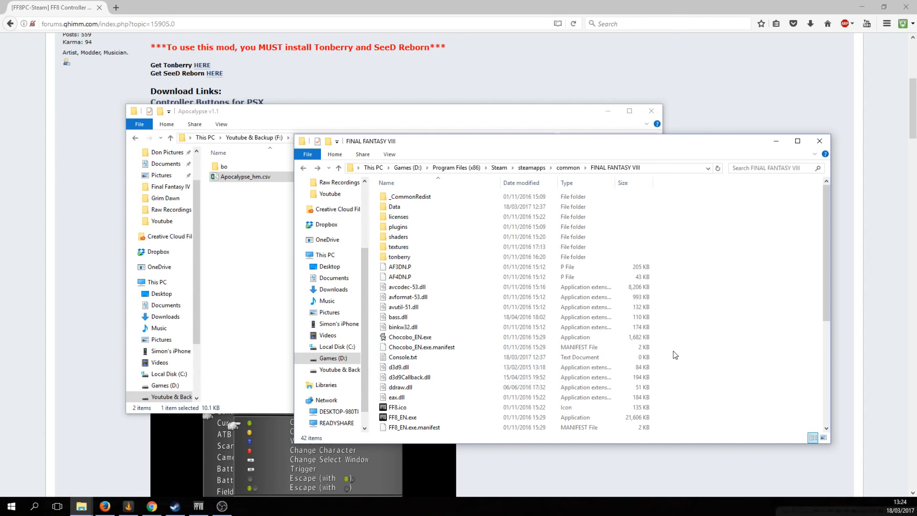
double_click(413, 256)
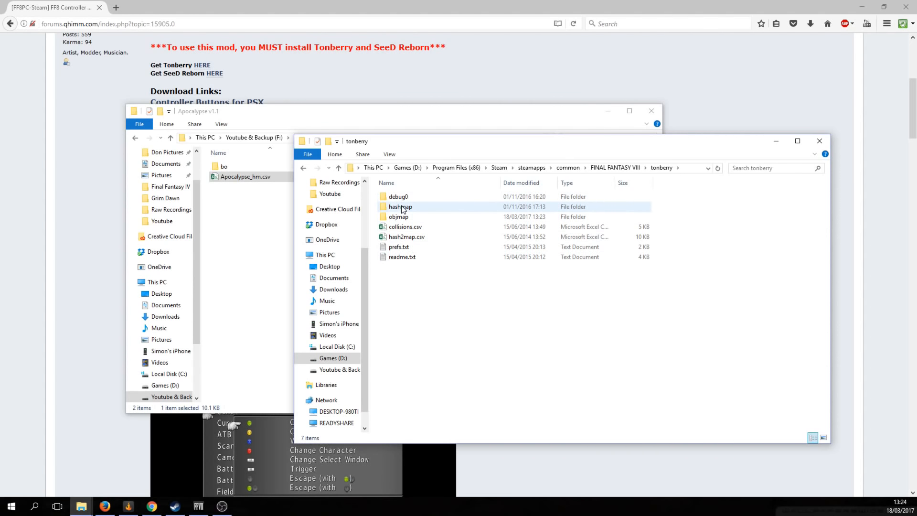
double_click(401, 207)
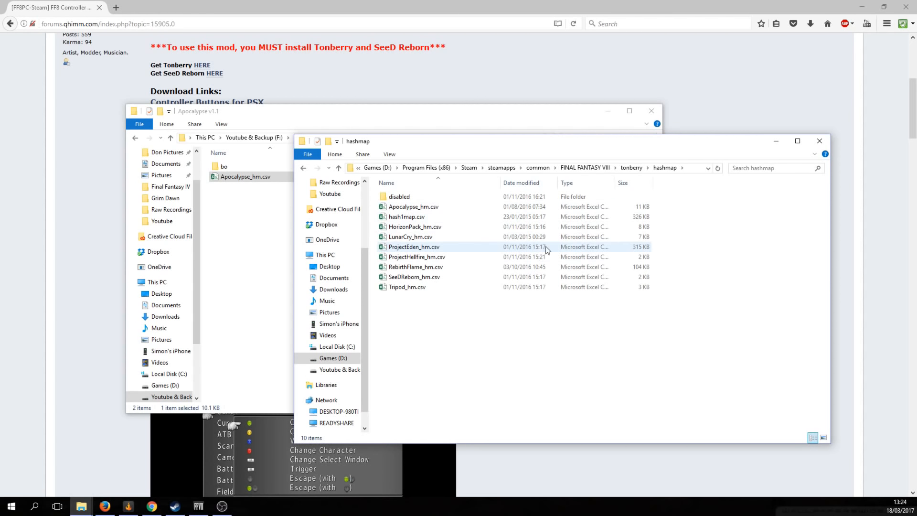
key("alt+Left")
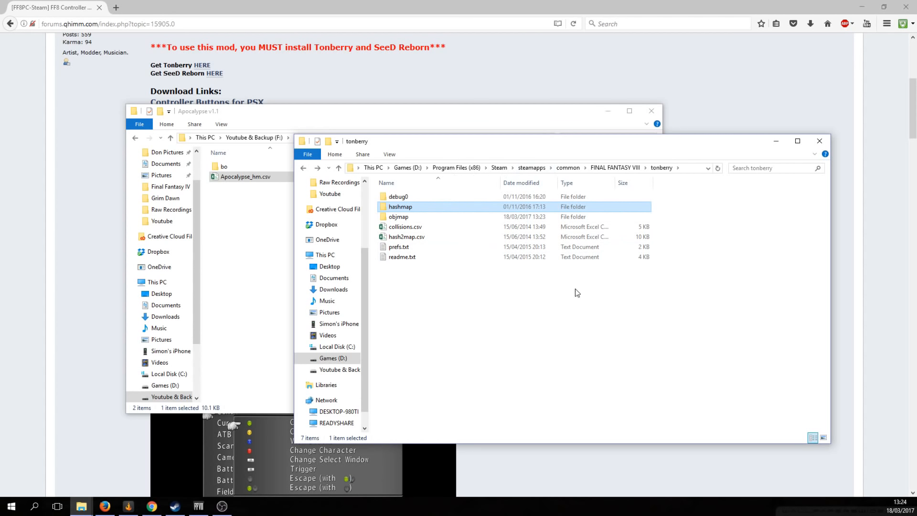
double_click(406, 209)
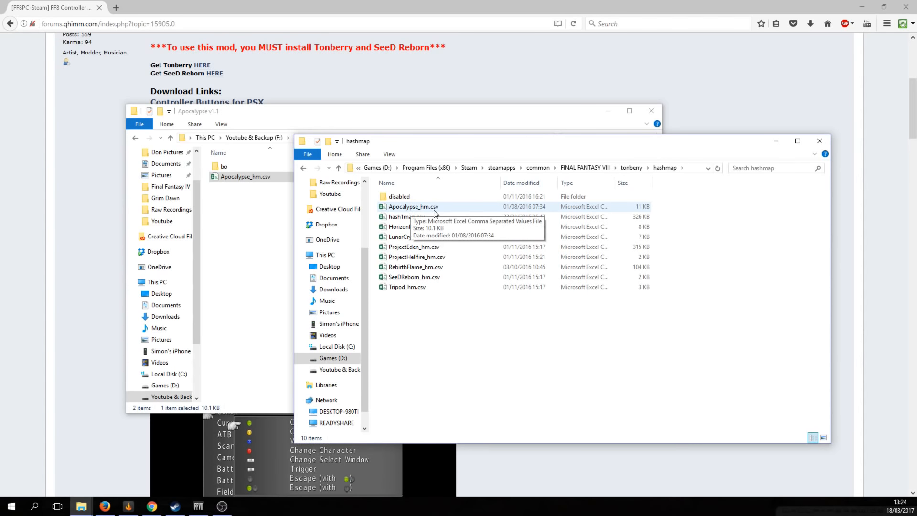
left_click(263, 235)
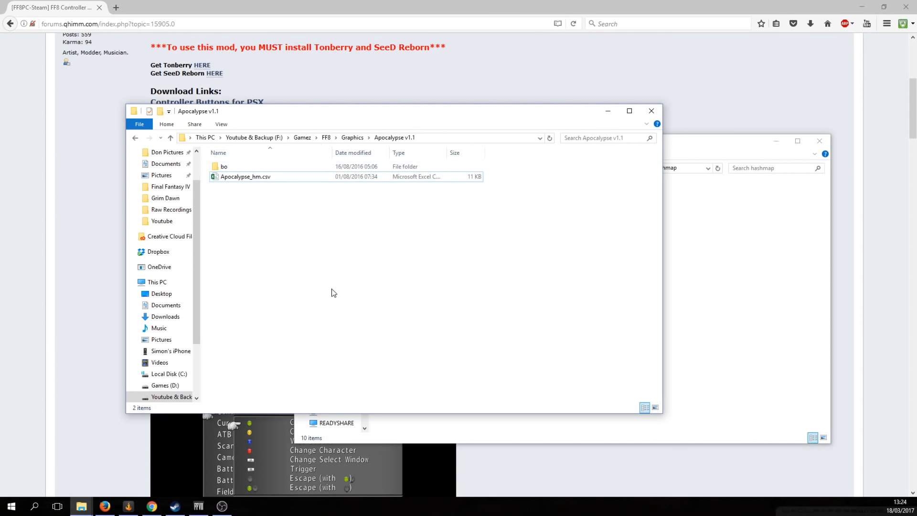
Peek into FF8_ControllerButtons_Xbox360's textures contents and return to Graphics
key("BackSpace")
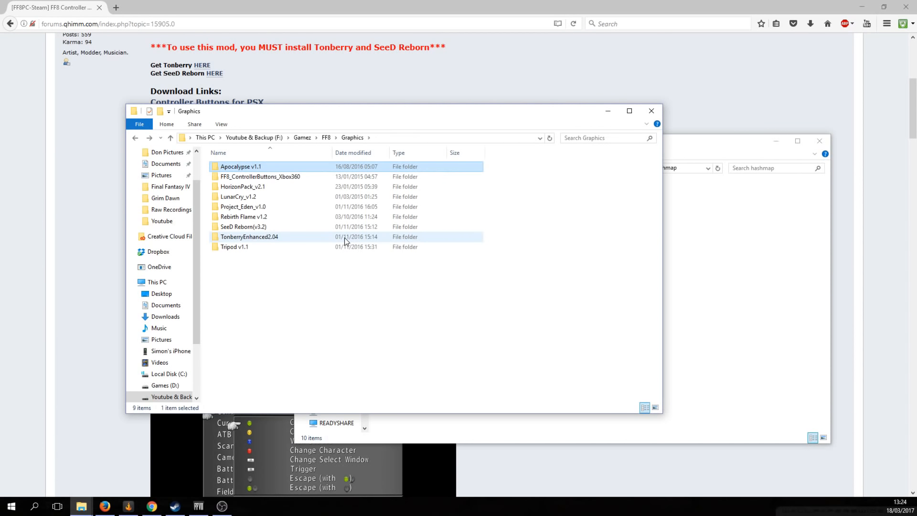
double_click(263, 177)
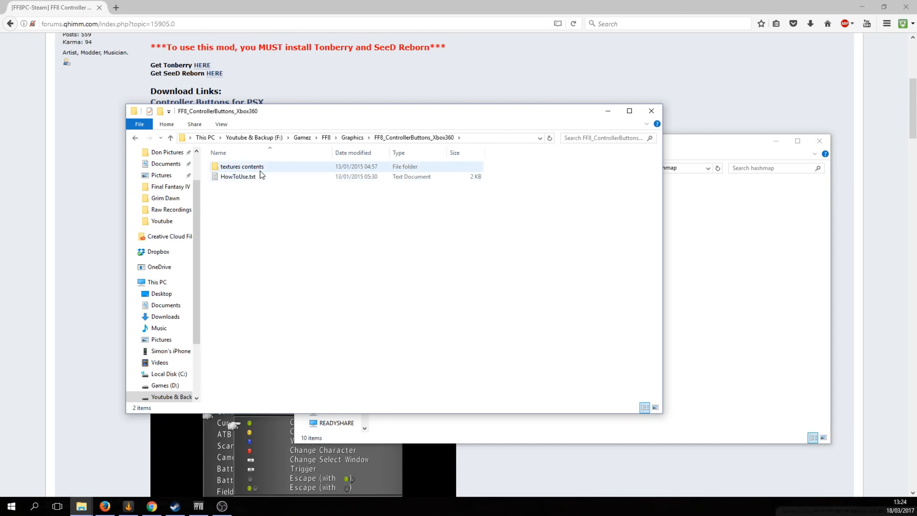
double_click(259, 168)
key("BackSpace")
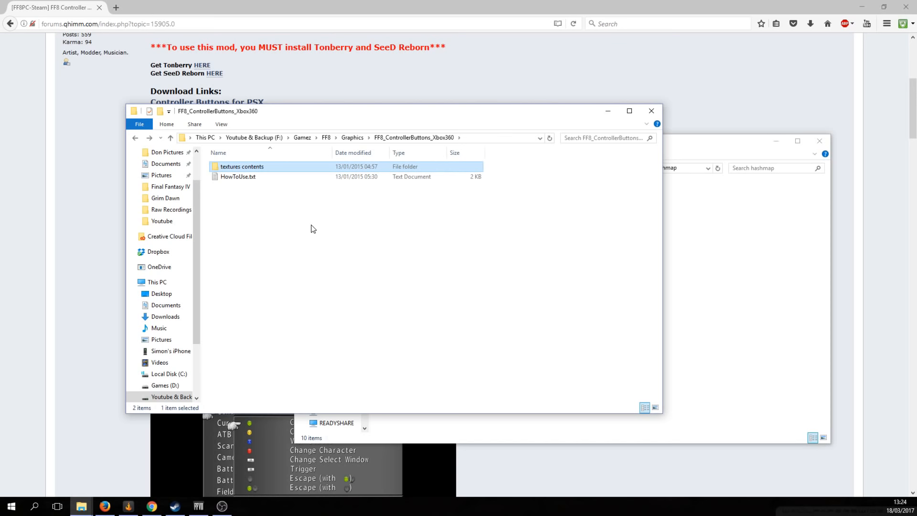
key("BackSpace")
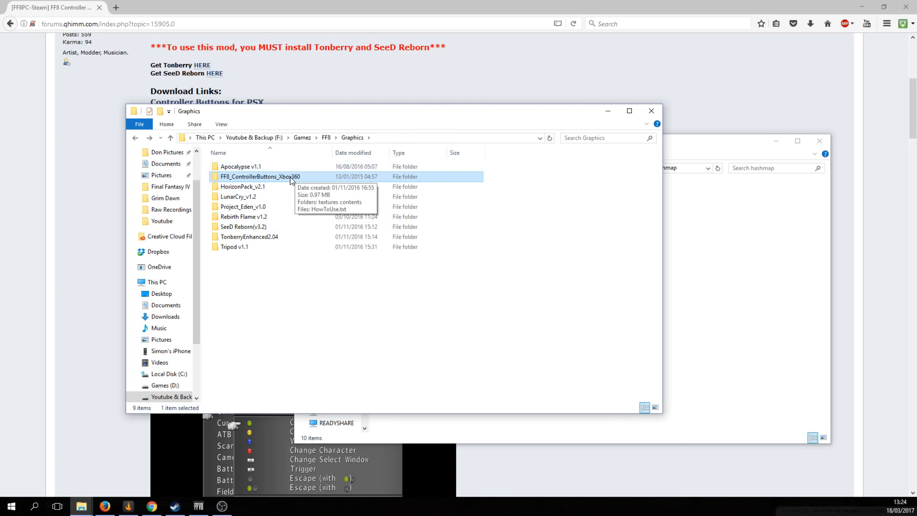
Compare HorizonPack's hash1map.csv with the game's hashmap folder, then open LunarCry_v1.2
double_click(241, 186)
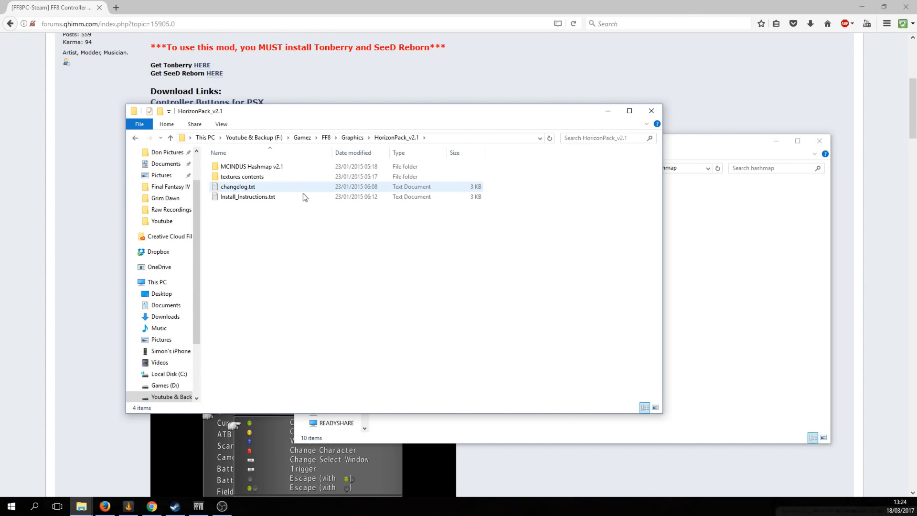
double_click(276, 166)
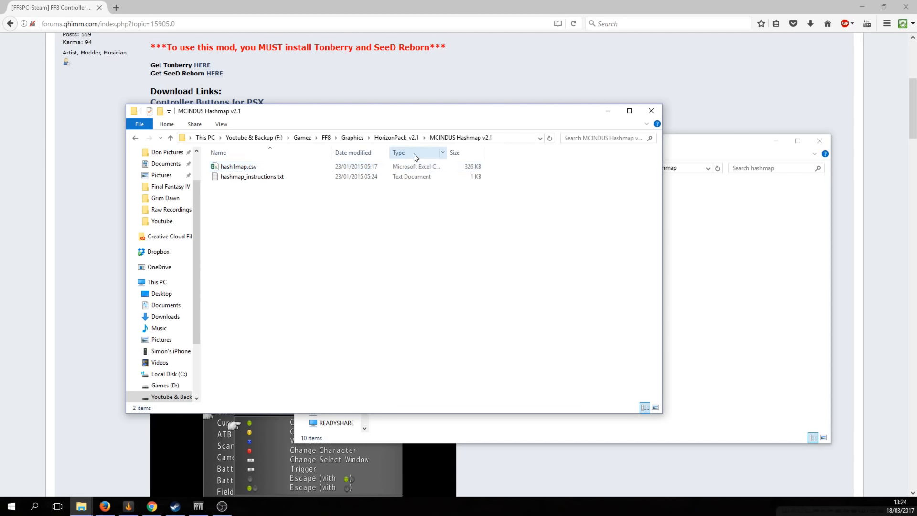
left_click(255, 169)
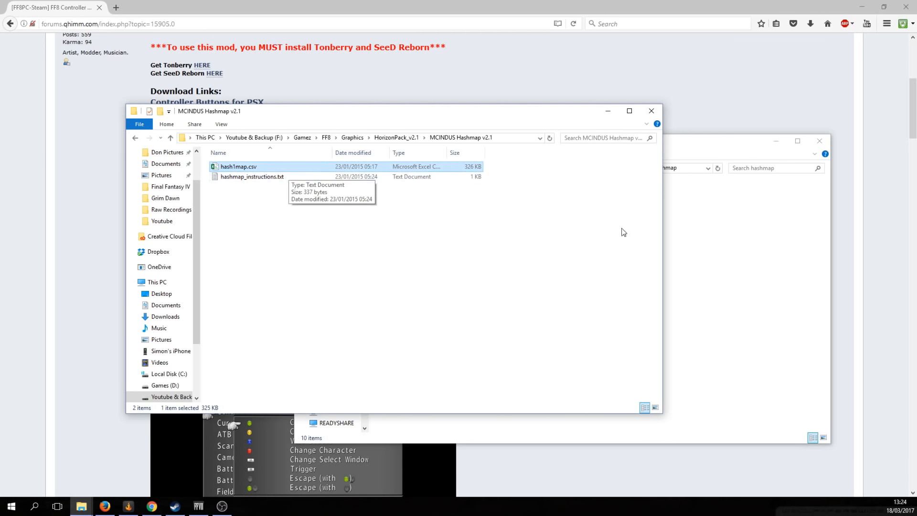
left_click(726, 257)
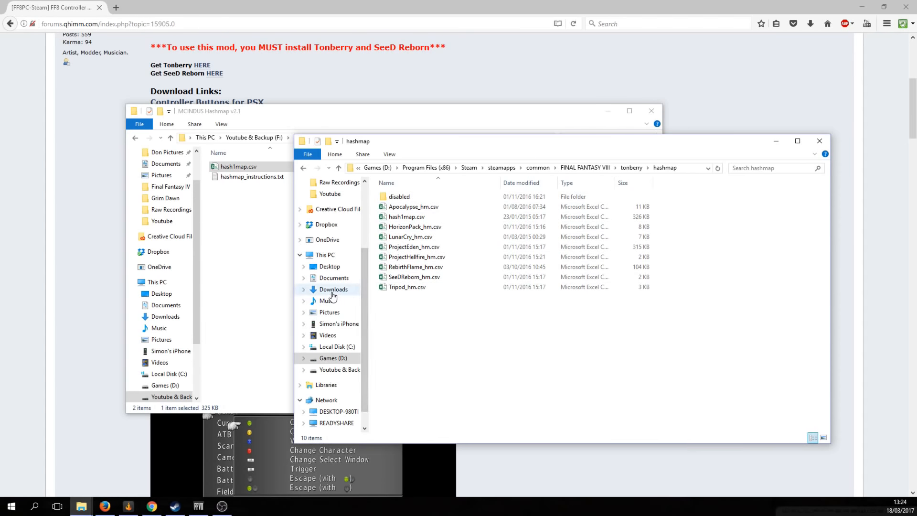
left_click(242, 258)
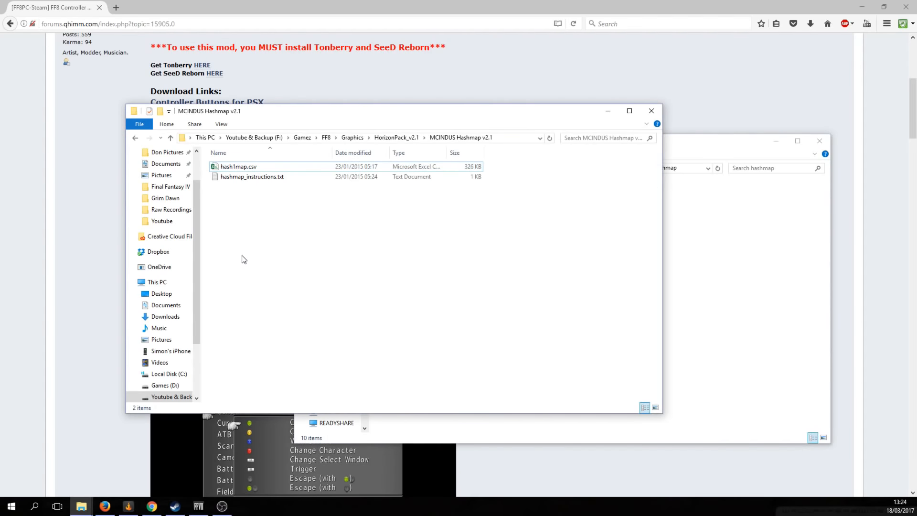
key("BackSpace")
key("BackSpace")
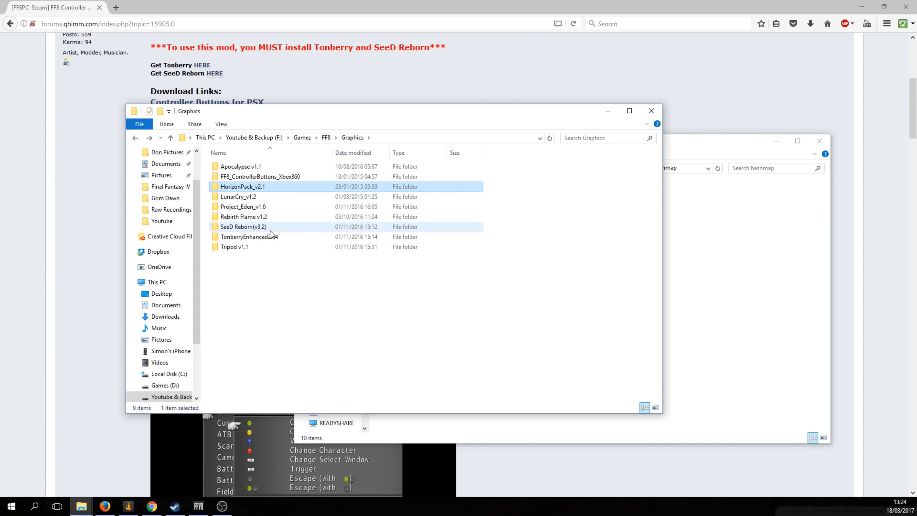
double_click(251, 197)
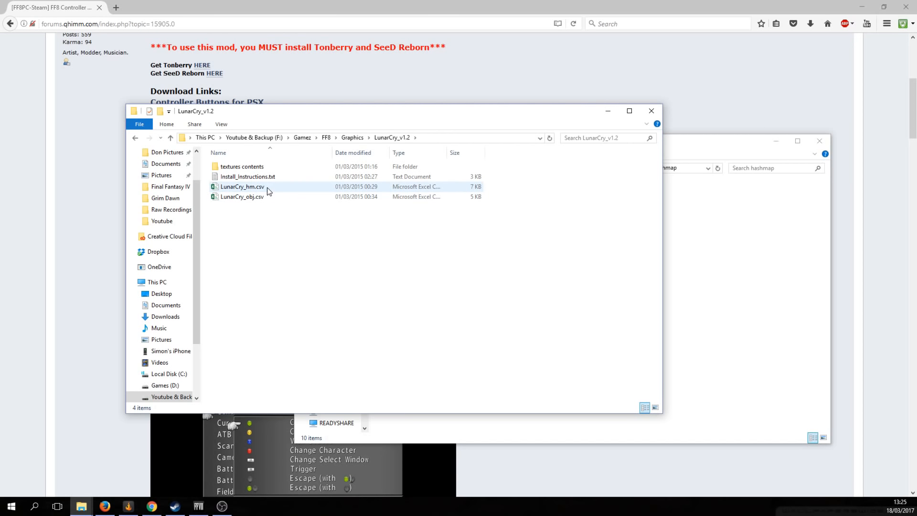
Check LunarCry_hm.csv against the game's hashmap folder, then copy LunarCry_obj.csv
left_click(267, 188)
left_click(717, 231)
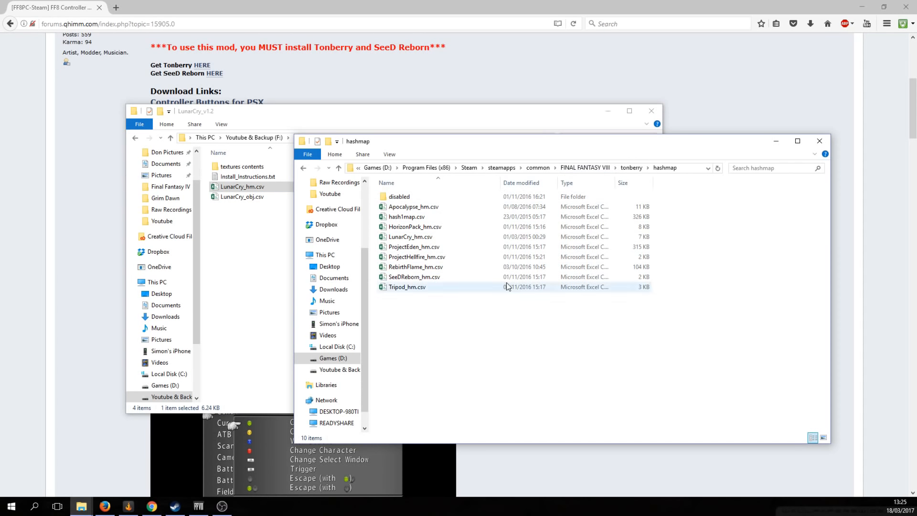
left_click(256, 256)
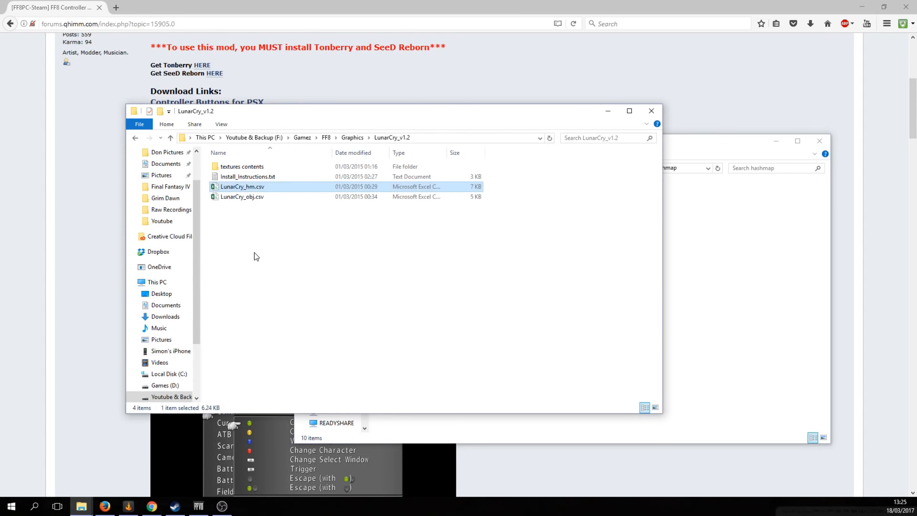
left_click(257, 200)
right_click(257, 199)
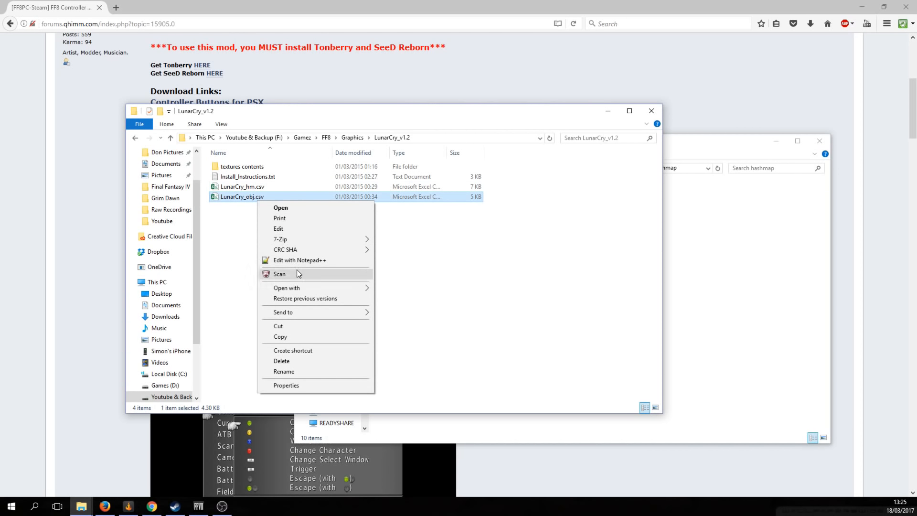
left_click(300, 340)
Open the game's tonberry objmap folder, then return to tonberry and the LunarCry window
left_click(739, 309)
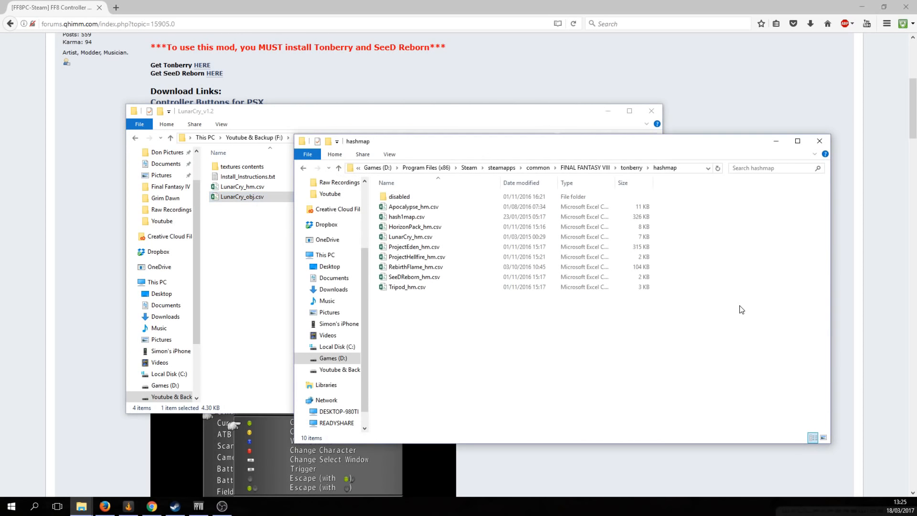
left_click(633, 168)
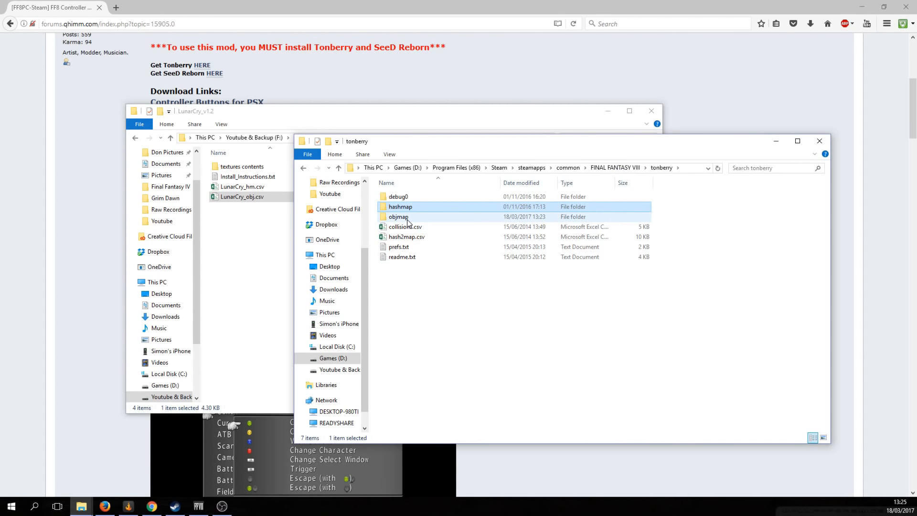
double_click(399, 217)
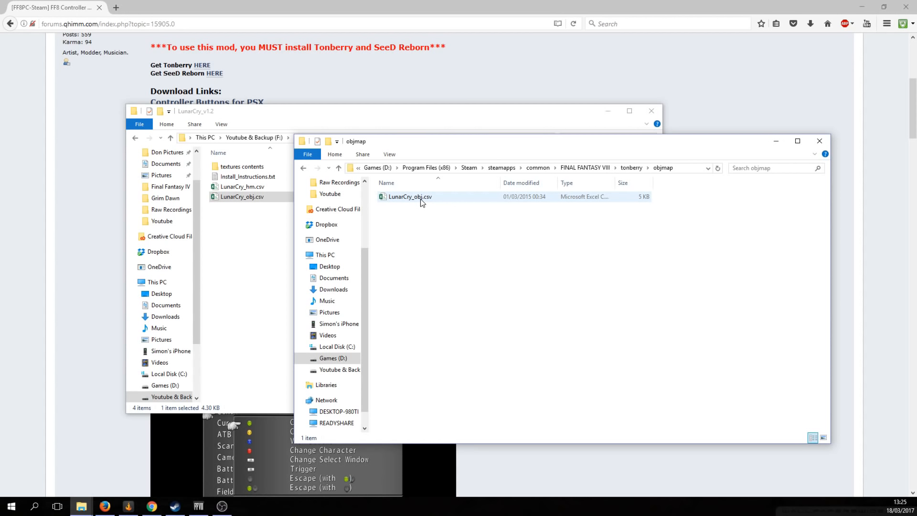
left_click(631, 168)
left_click(268, 238)
Glance into Project_Eden_v1.0's textures folder and return to Graphics
key("BackSpace")
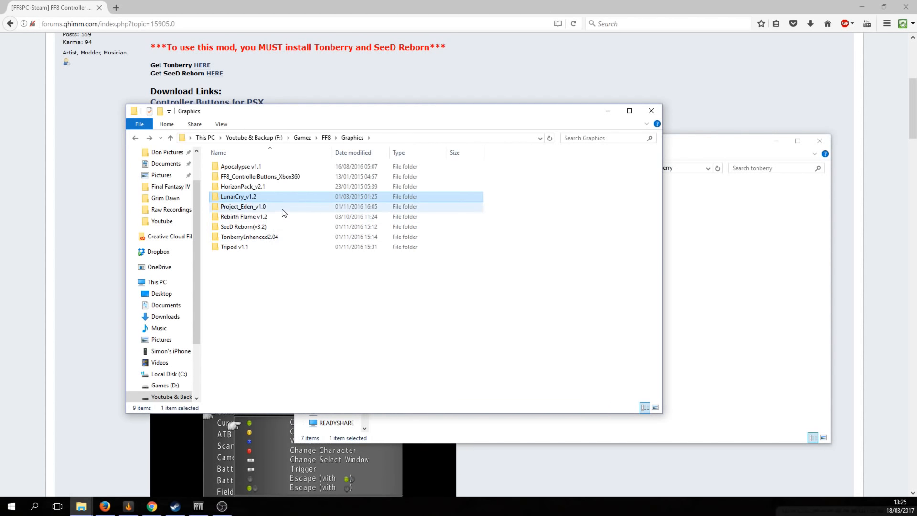
double_click(282, 207)
double_click(266, 168)
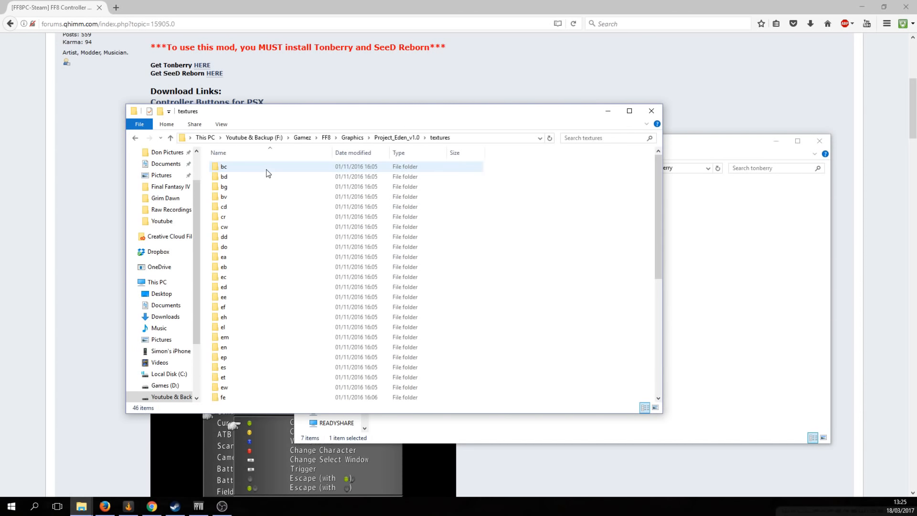
key("BackSpace")
key("BackSpace")
Copy RebirthFlame_hm.csv from Rebirth Flame v1.2 and open the game's tonberry hashmap folder
double_click(243, 216)
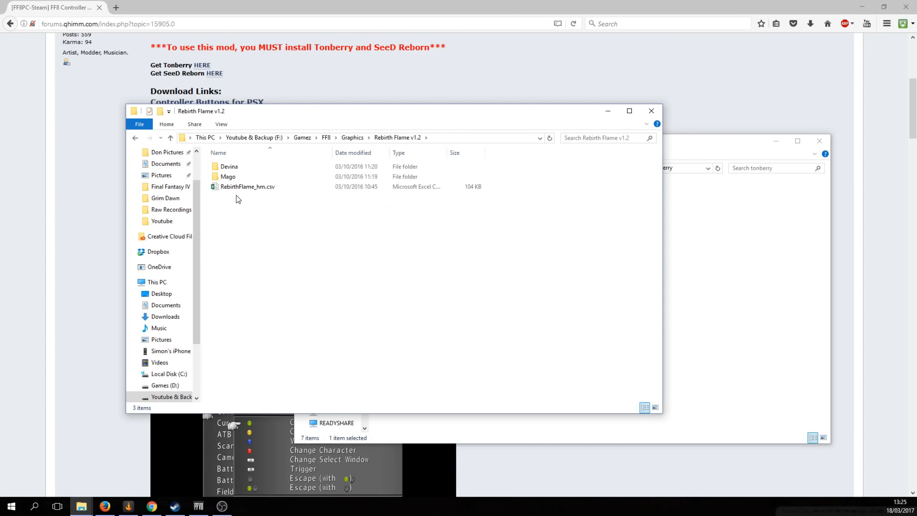
left_click(259, 189)
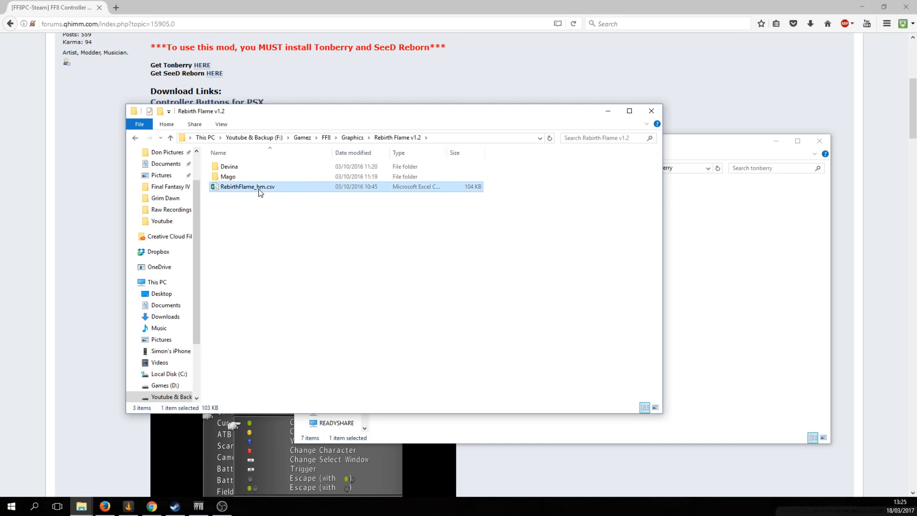
right_click(259, 189)
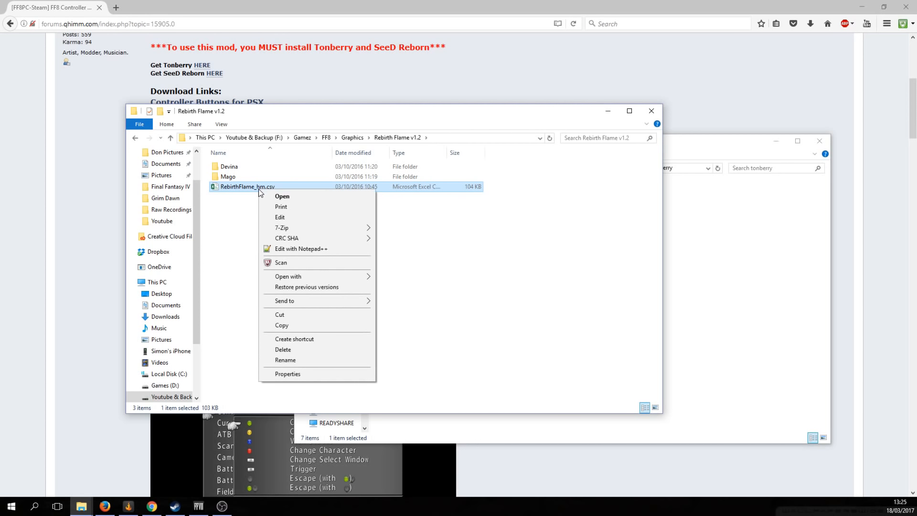
left_click(306, 323)
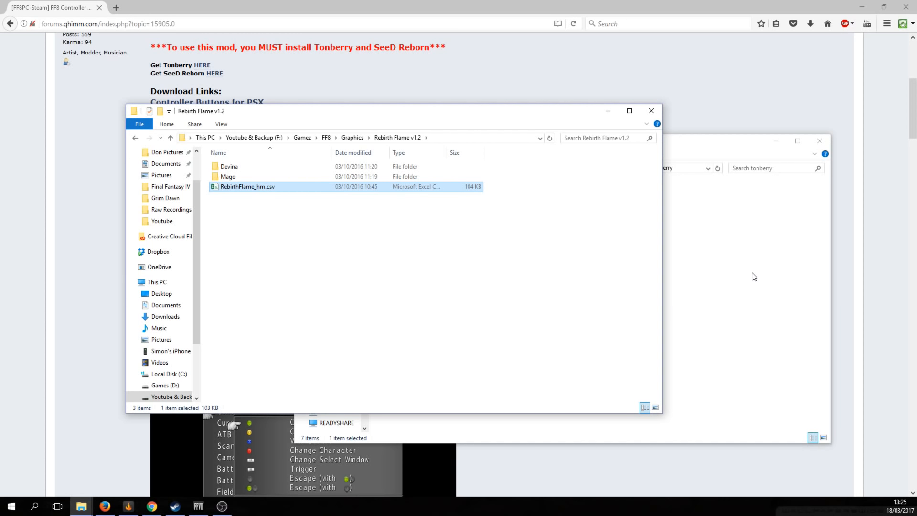
left_click(753, 274)
double_click(439, 206)
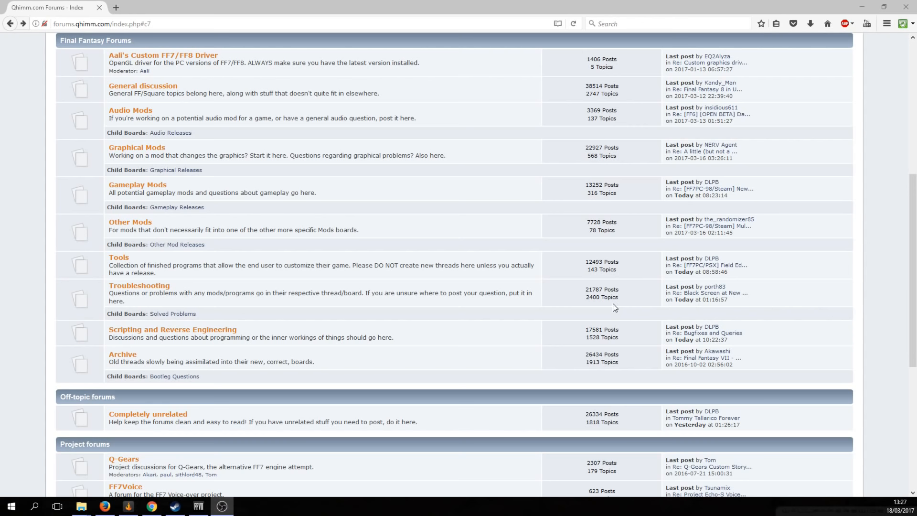
Go to the Audio Releases board under Audio Mods from the Qhimm forum index
scroll(615, 307, "up", 3)
scroll(615, 308, "down", 2)
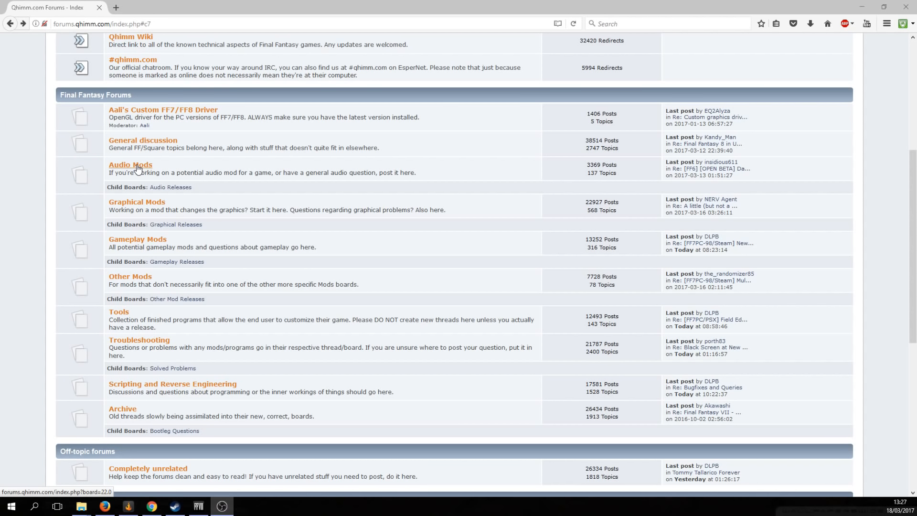
left_click(170, 189)
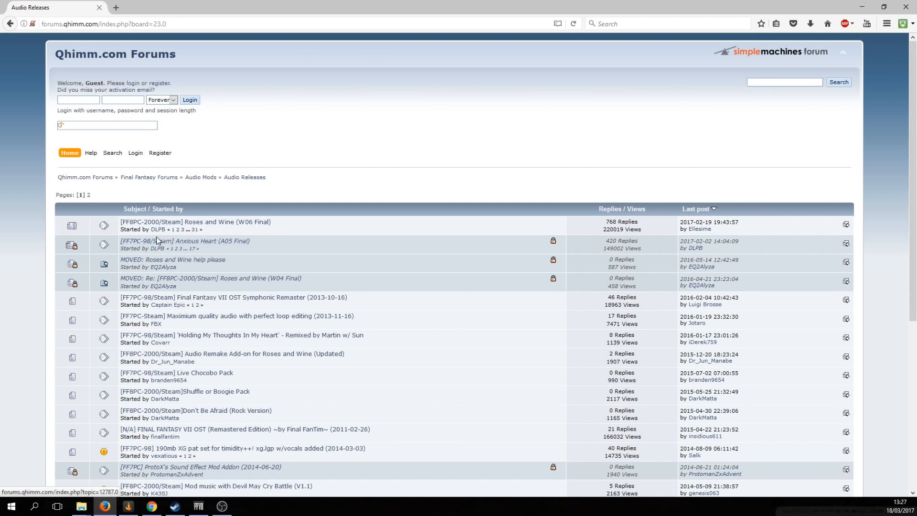
Open the Roses and Wine (W06 Final) topic and its reply #661 'W06 Final is HERE'
left_click(225, 223)
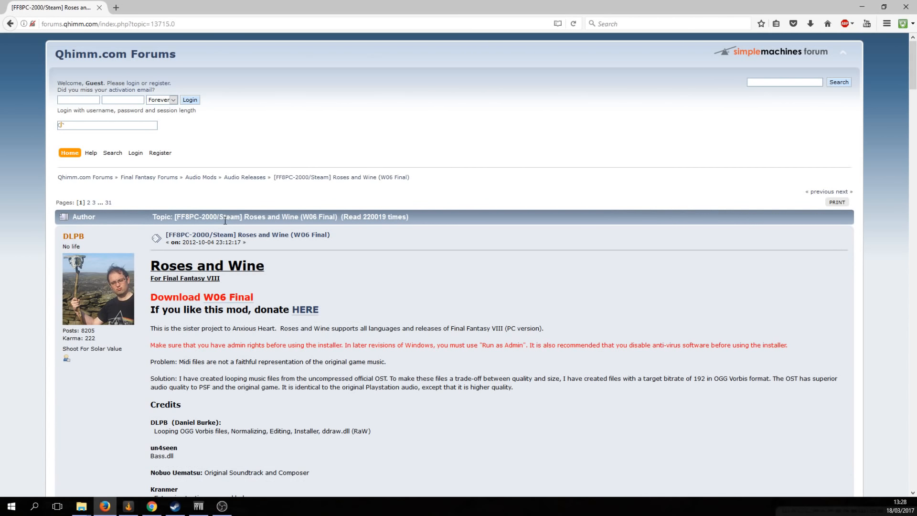
scroll(368, 281, "down", 3)
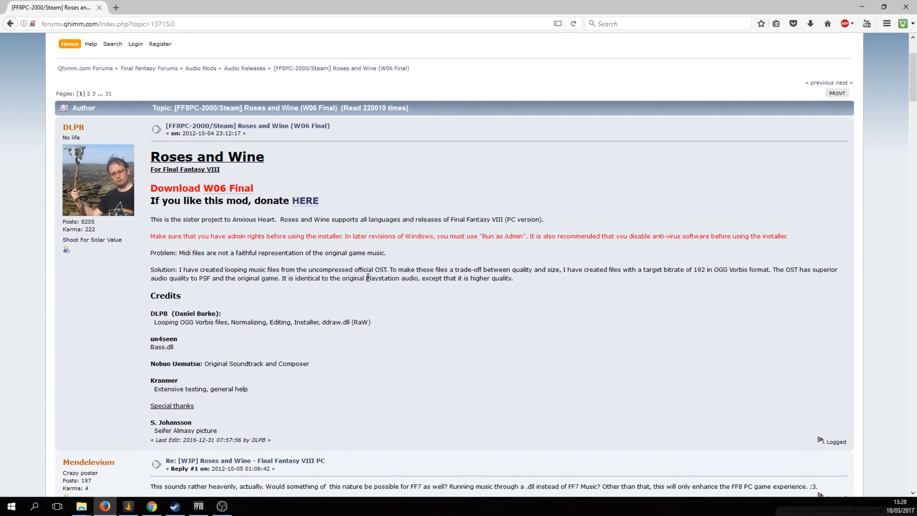
scroll(368, 282, "up", 1)
left_click(227, 193)
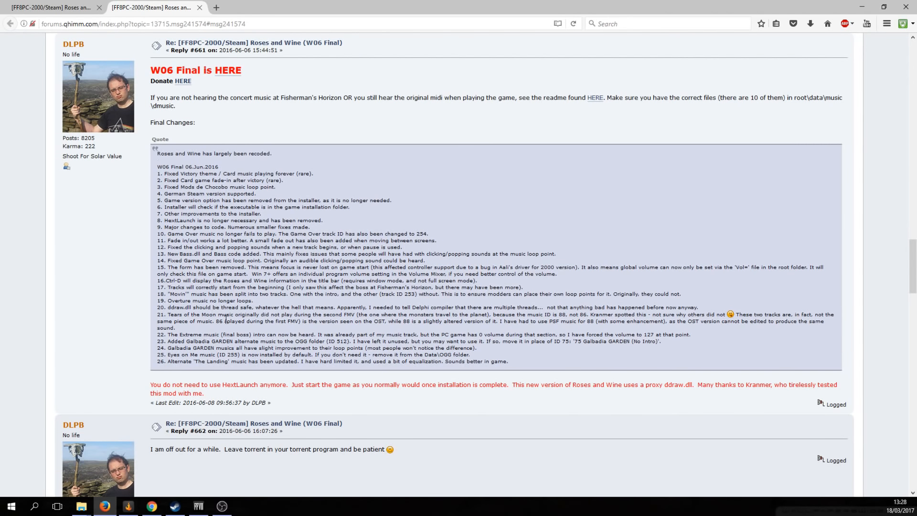
scroll(686, 243, "up", 2)
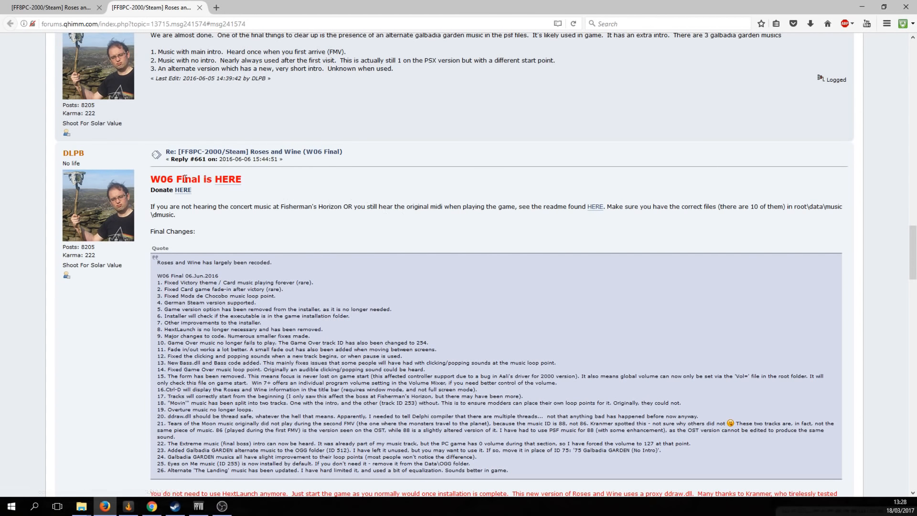
Visit the Roses_and_Wine.exe.torrent Google Drive page, then close it and the browser
left_click(236, 181)
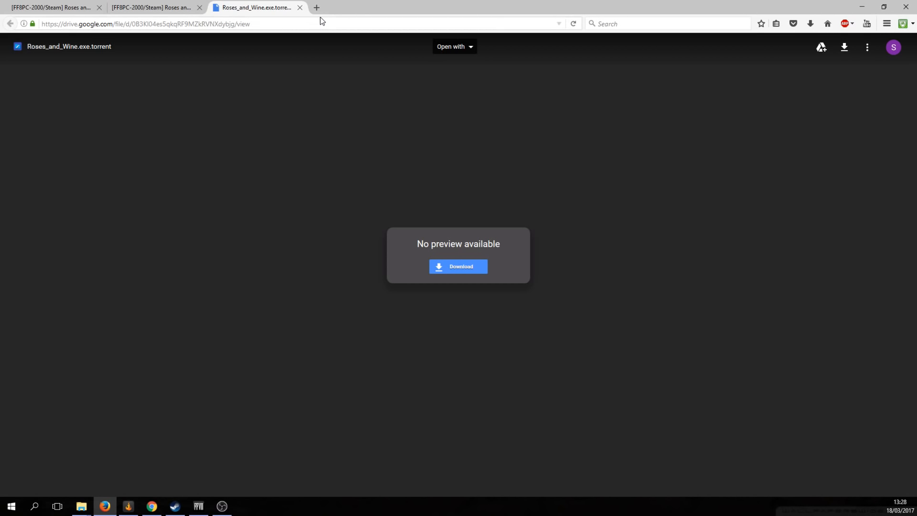
left_click(300, 7)
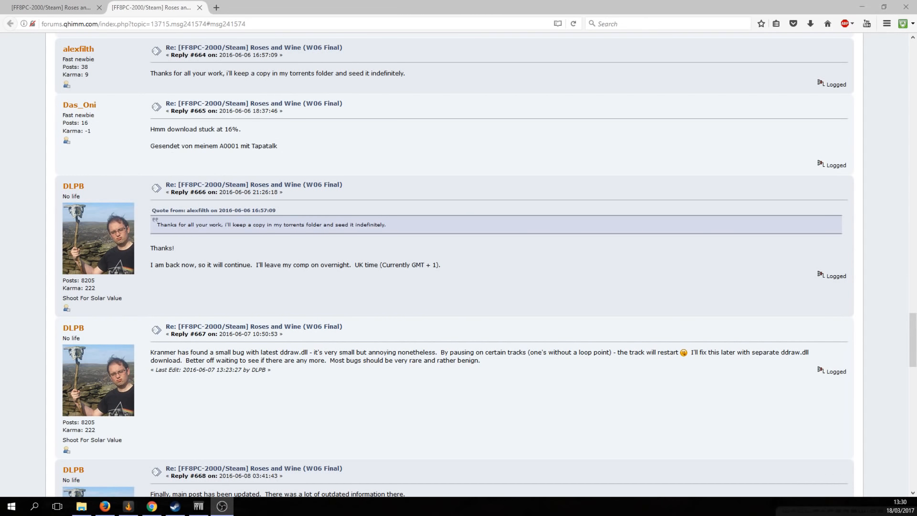
left_click(906, 8)
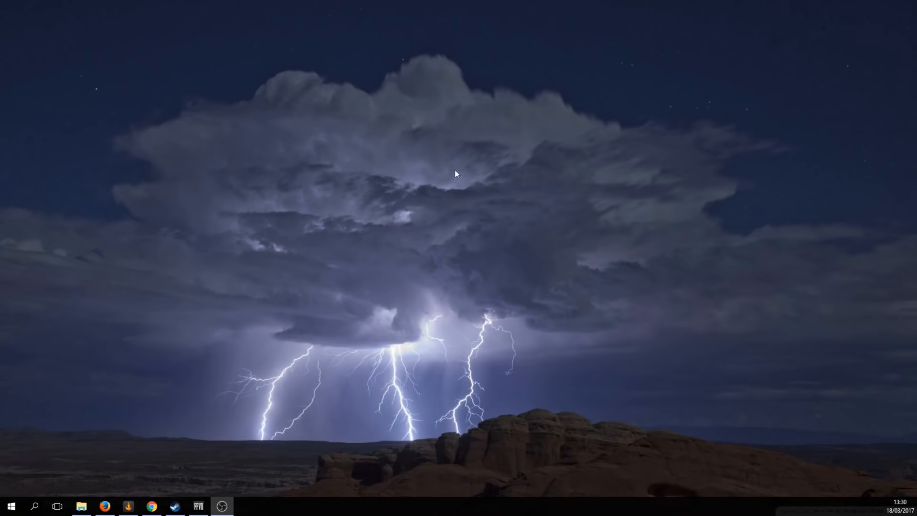
Run Roses_and_Wine.exe from F:\Gamez\FF8\Audio as administrator
left_click(90, 507)
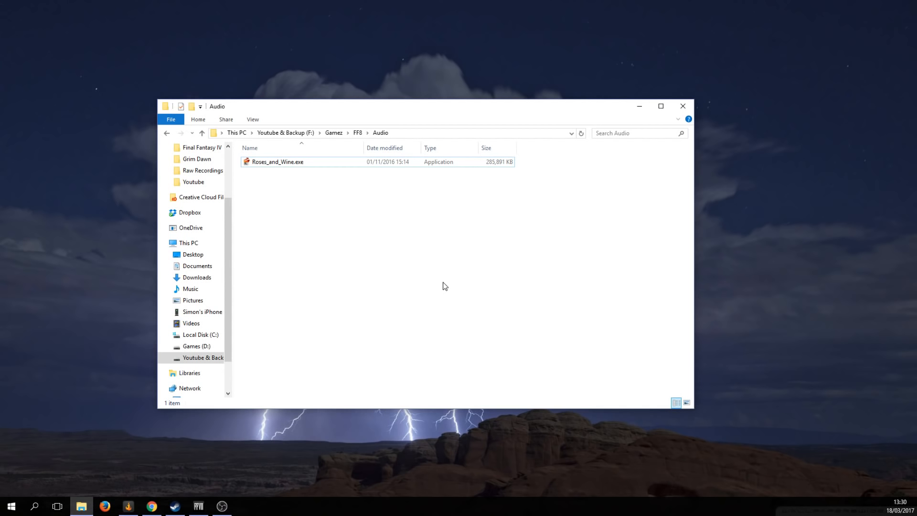
left_click(299, 163)
right_click(299, 164)
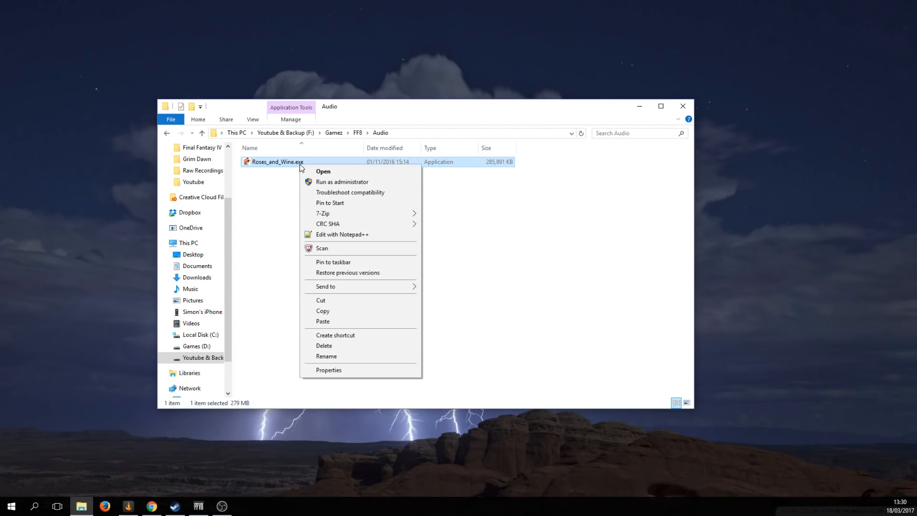
left_click(355, 182)
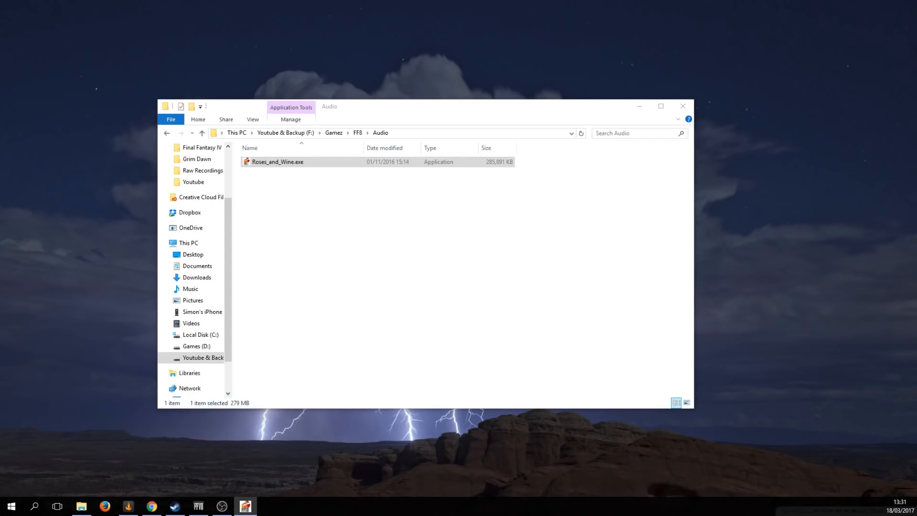
Get past the Roses and Wine welcome page and accept the licence agreement
left_click_drag(916, 218, 460, 172)
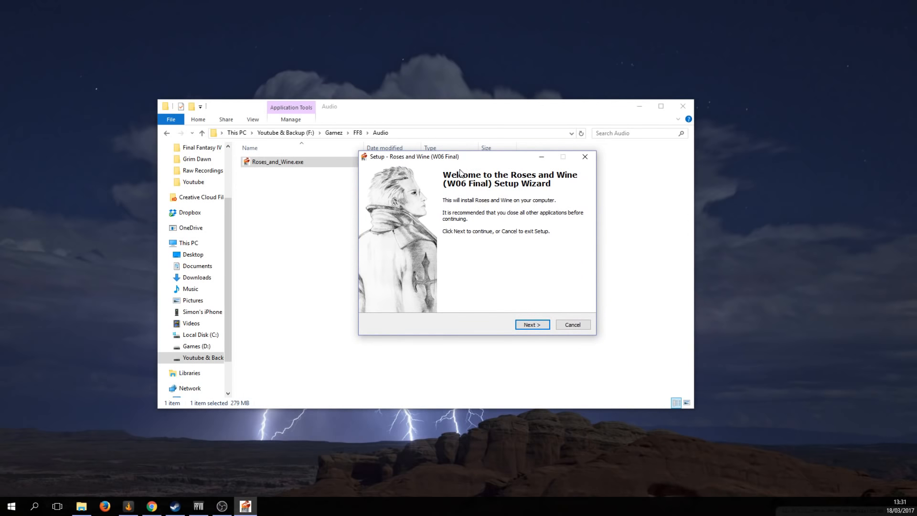
left_click_drag(482, 157, 439, 176)
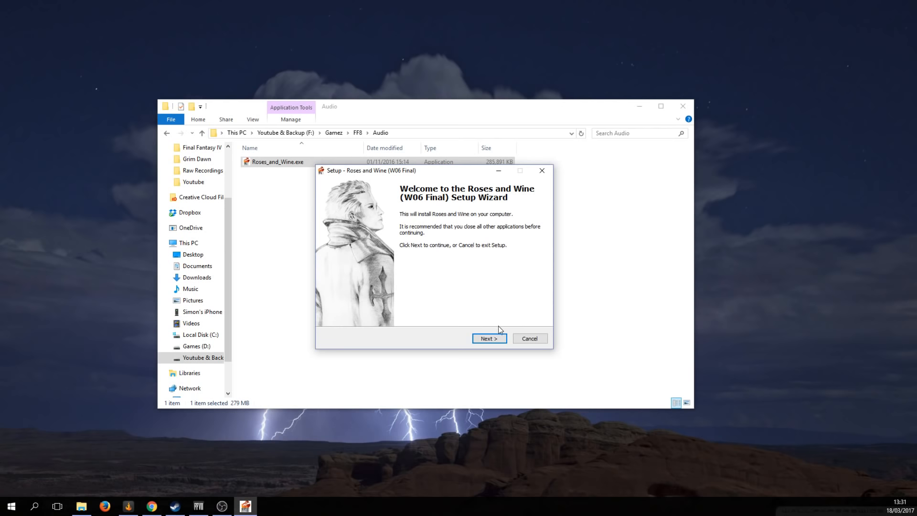
left_click(488, 341)
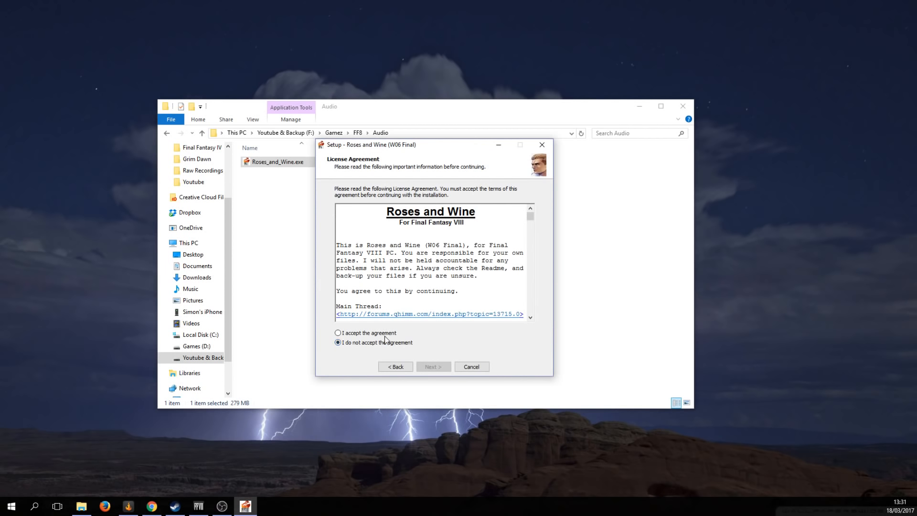
left_click(370, 333)
left_click(433, 368)
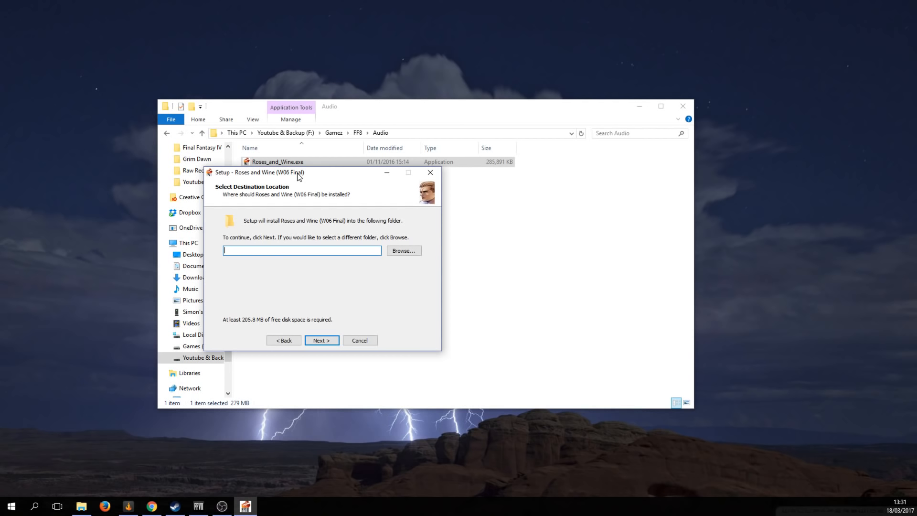
Open the install-destination folder picker and expand the Games (D:) drive
left_click(408, 251)
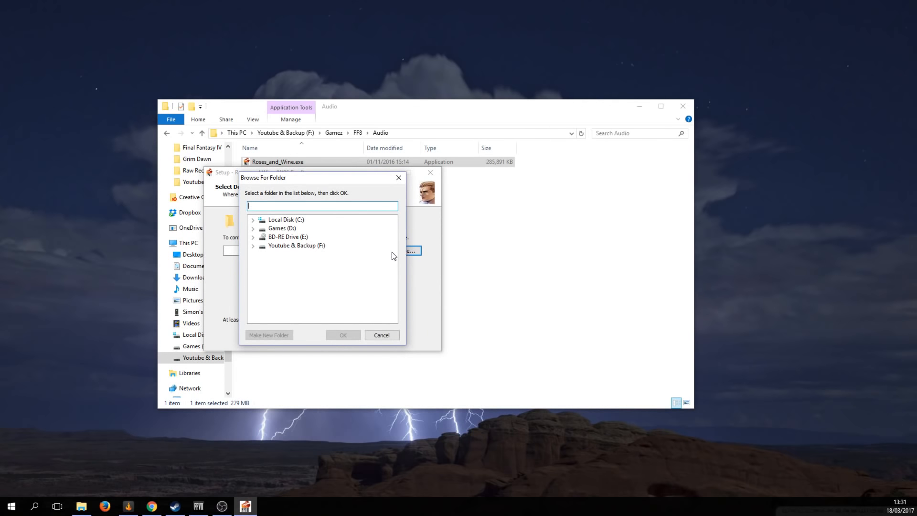
left_click(252, 219)
left_click_drag(291, 183, 526, 226)
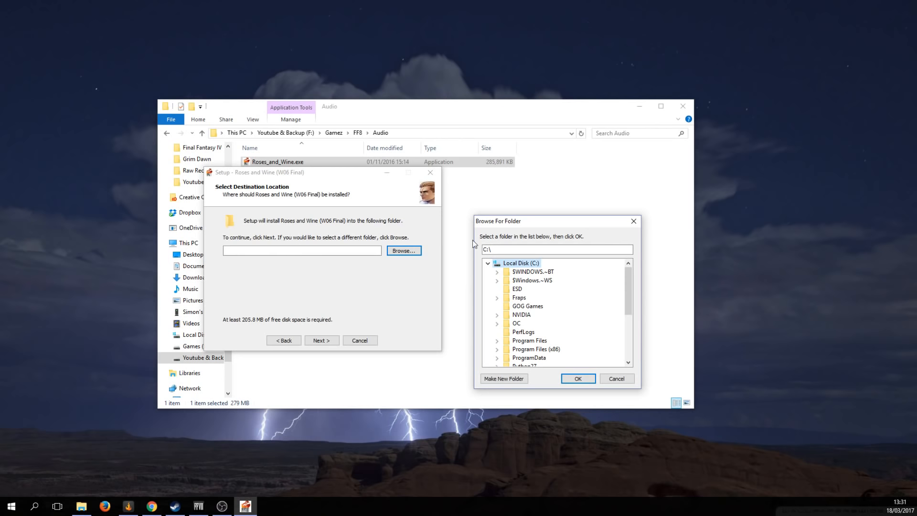
left_click_drag(523, 226, 293, 205)
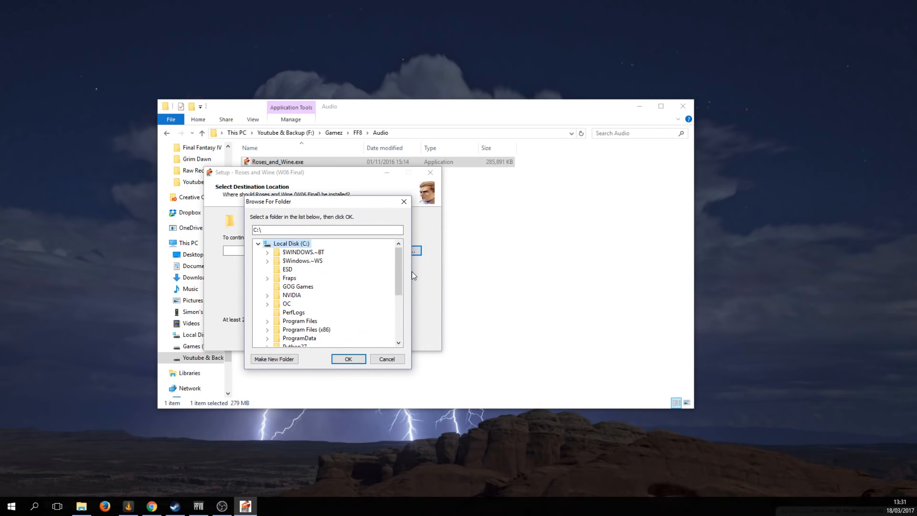
scroll(400, 276, "down", 1)
scroll(400, 276, "up", 1)
left_click(258, 243)
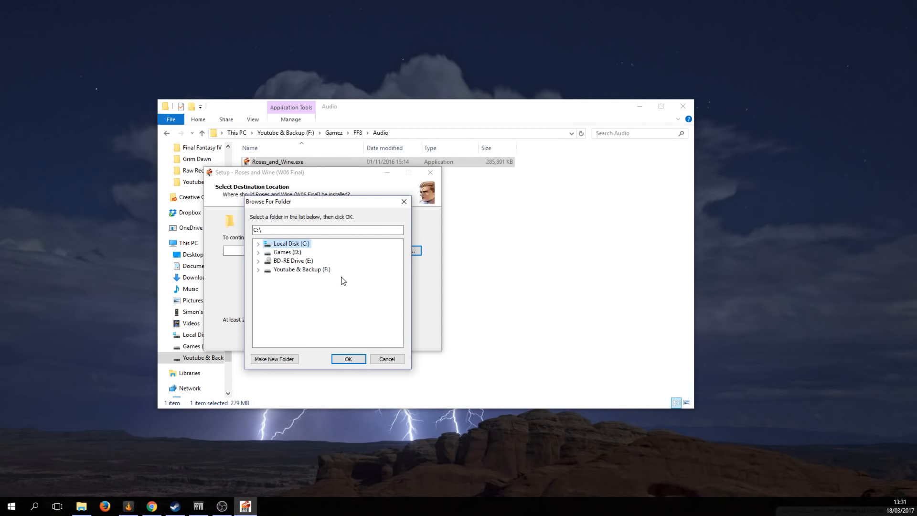
left_click(258, 252)
Set the install folder to D:\Program Files (x86)\Steam\steamapps\common\FINAL FANTASY VIII, then cancel setup
left_click(267, 304)
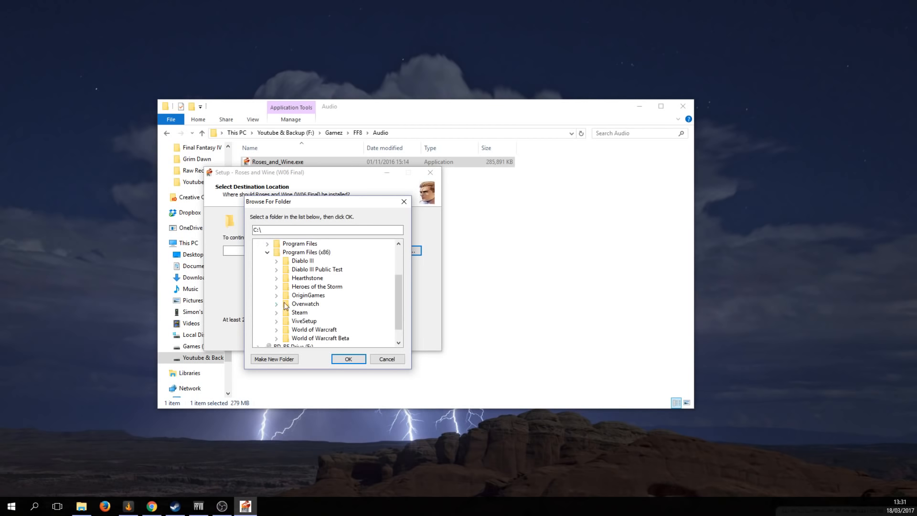
left_click(276, 312)
scroll(332, 311, "down", 5)
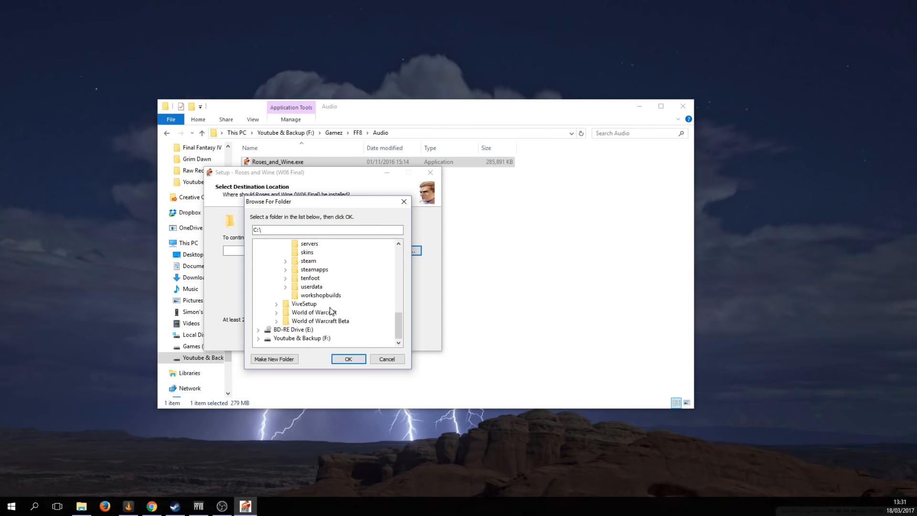
left_click(285, 270)
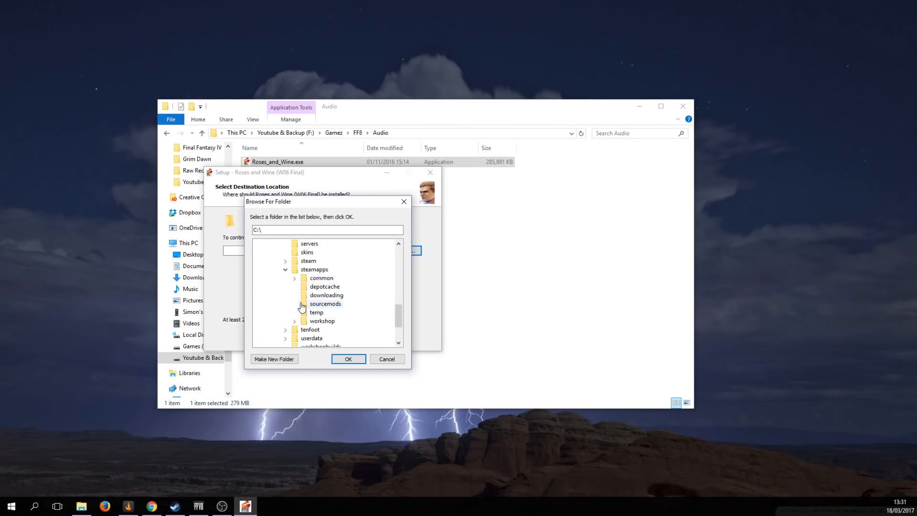
left_click(295, 278)
scroll(297, 282, "down", 7)
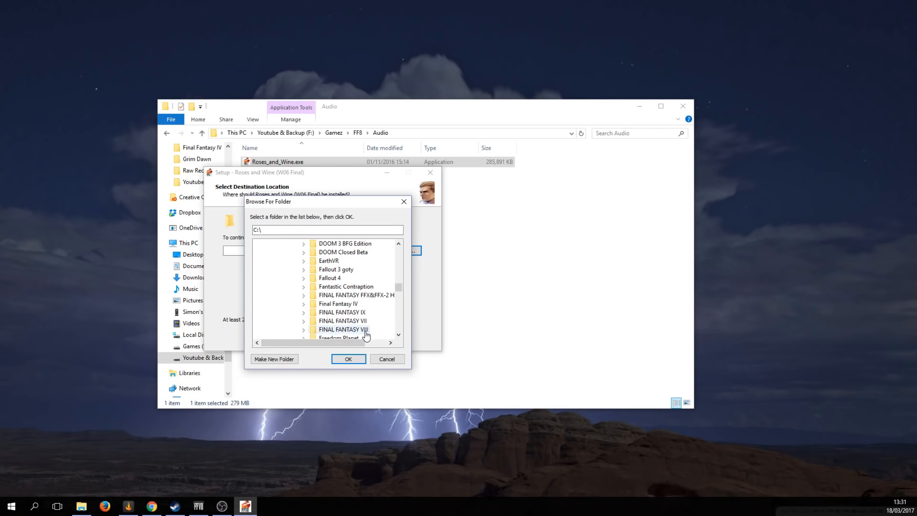
left_click(365, 330)
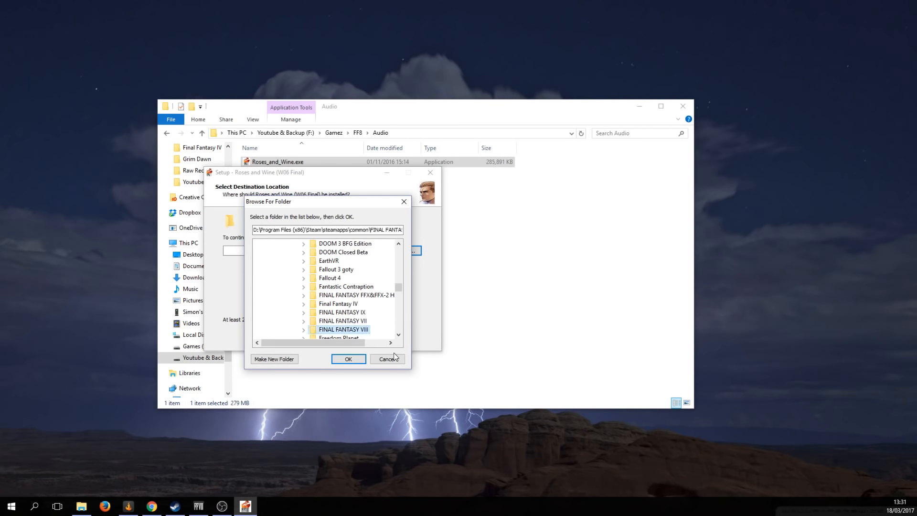
left_click(351, 360)
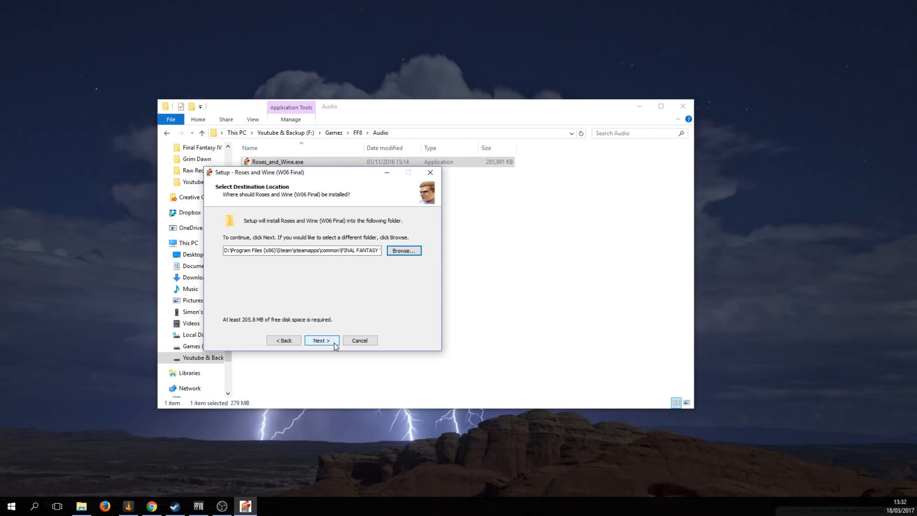
left_click(363, 340)
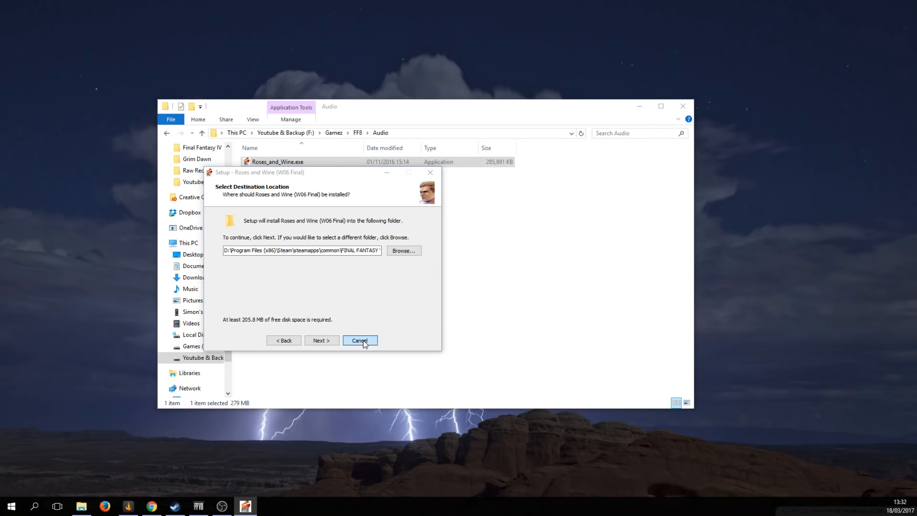
Confirm exiting setup and browse Explorer to D:\Program Files (x86)\Steam\steamapps\common
left_click(513, 297)
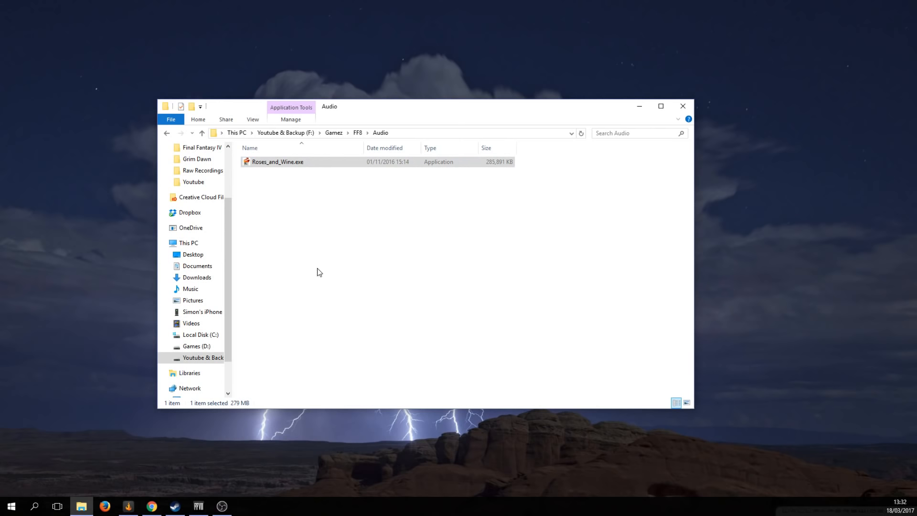
left_click(203, 346)
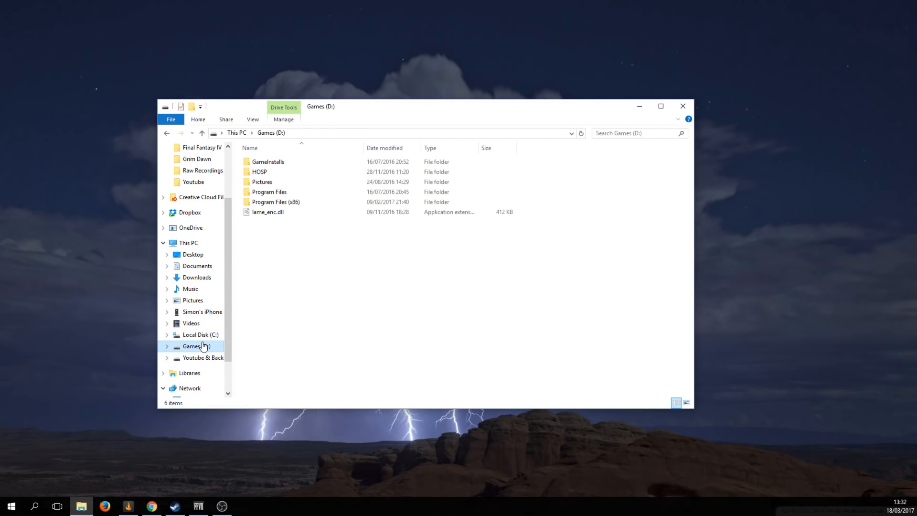
double_click(314, 203)
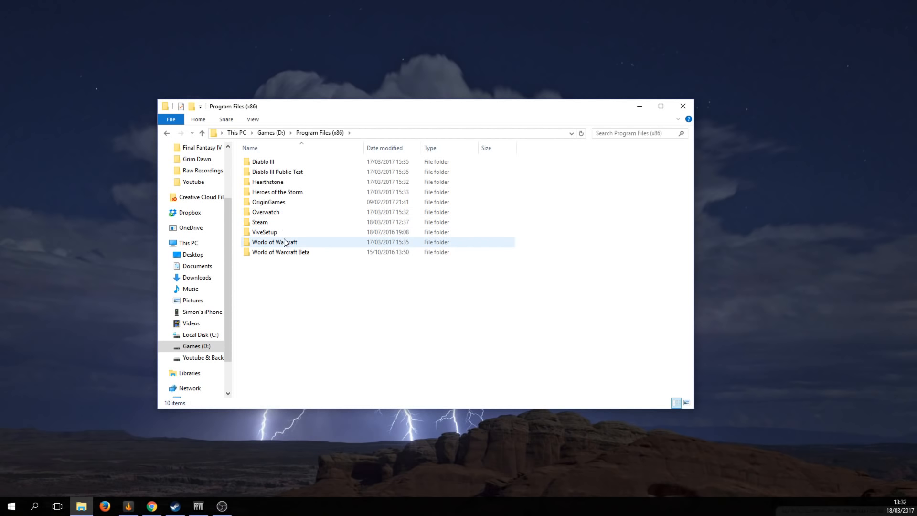
double_click(284, 223)
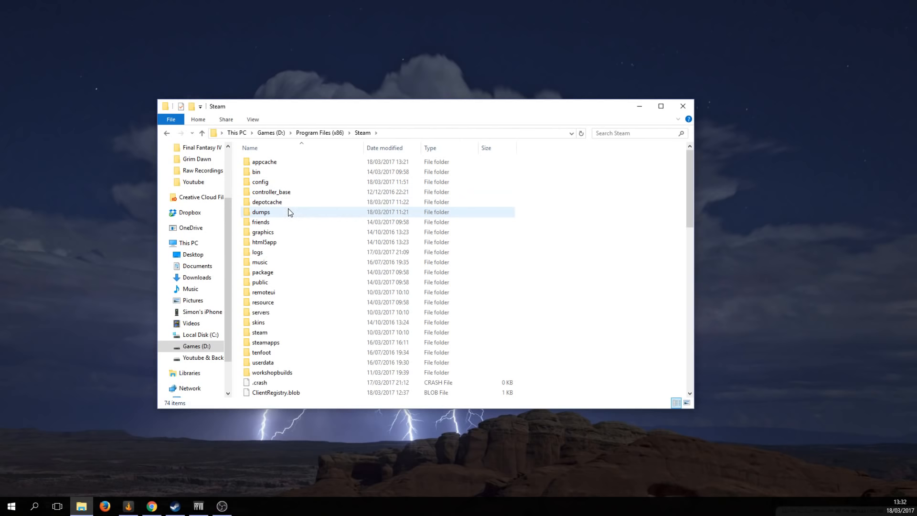
double_click(274, 345)
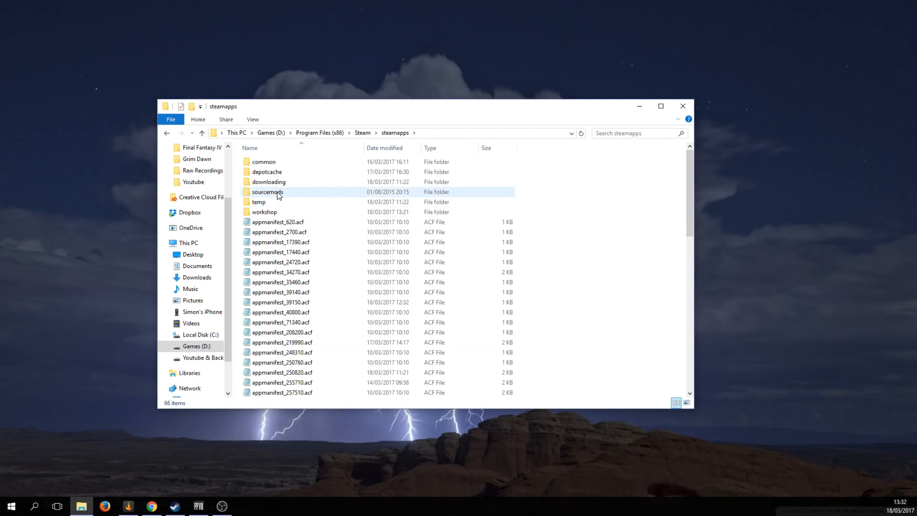
double_click(280, 162)
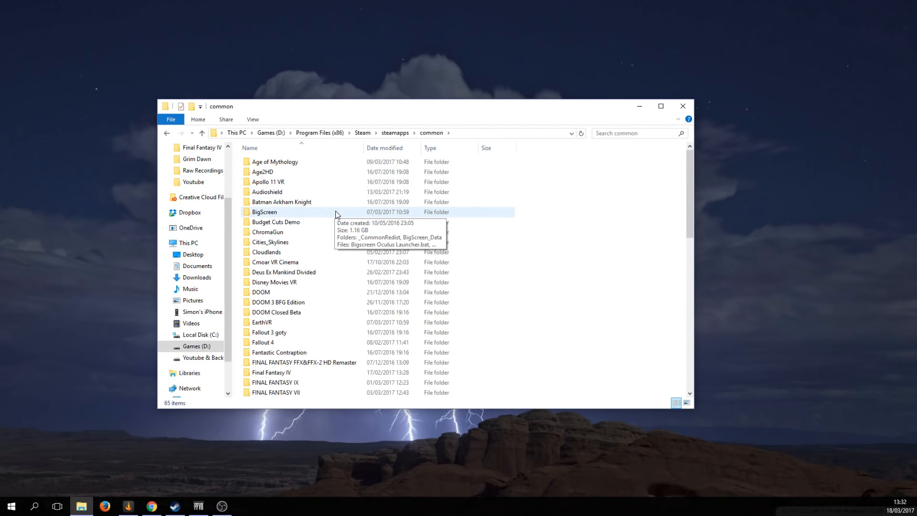
scroll(336, 215, "down", 5)
Open FINAL FANTASY VIII > Data > Music in File Explorer
double_click(301, 261)
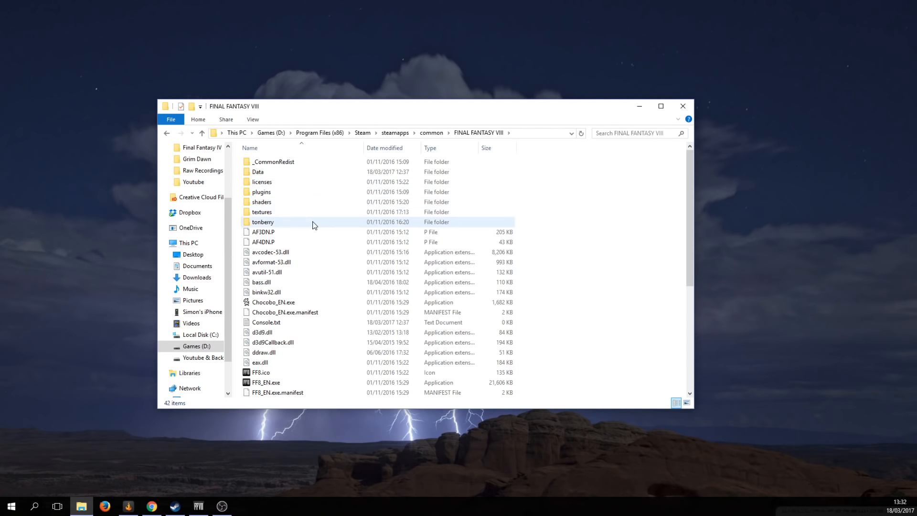
double_click(300, 173)
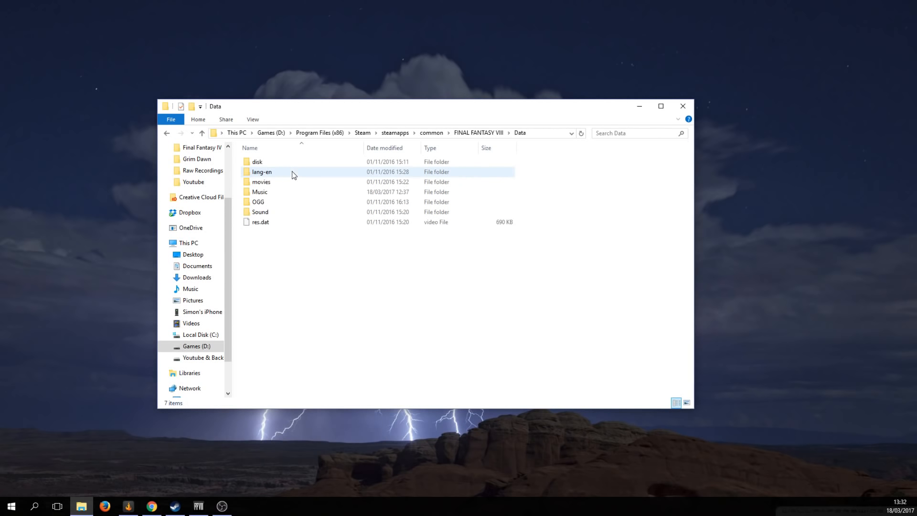
double_click(269, 194)
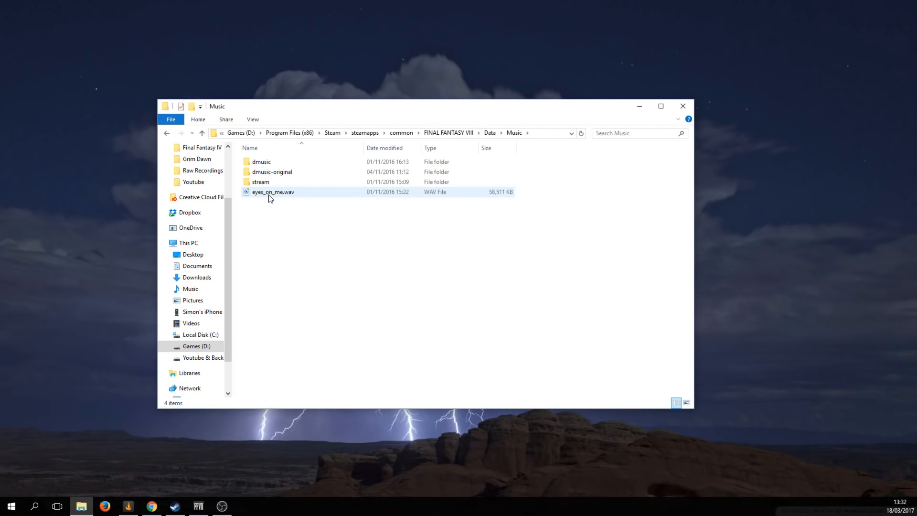